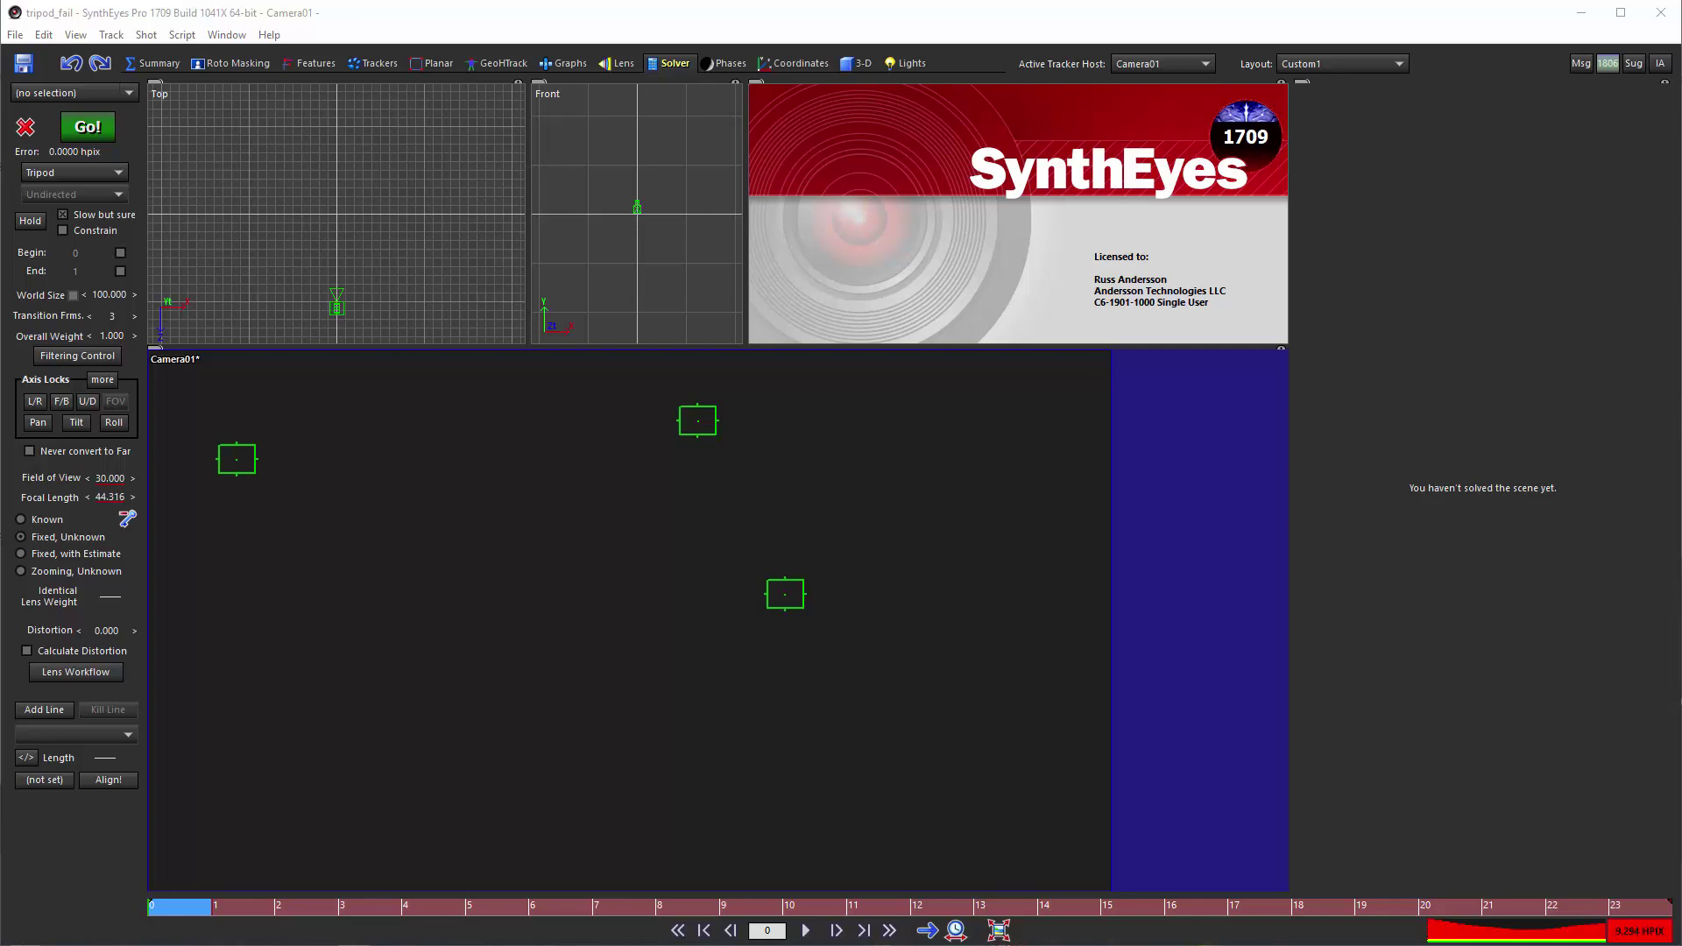
# Play the shot, return to frame 0, and solve it to 9.29 hpix at 10.915 field of view.
pyautogui.press('space')
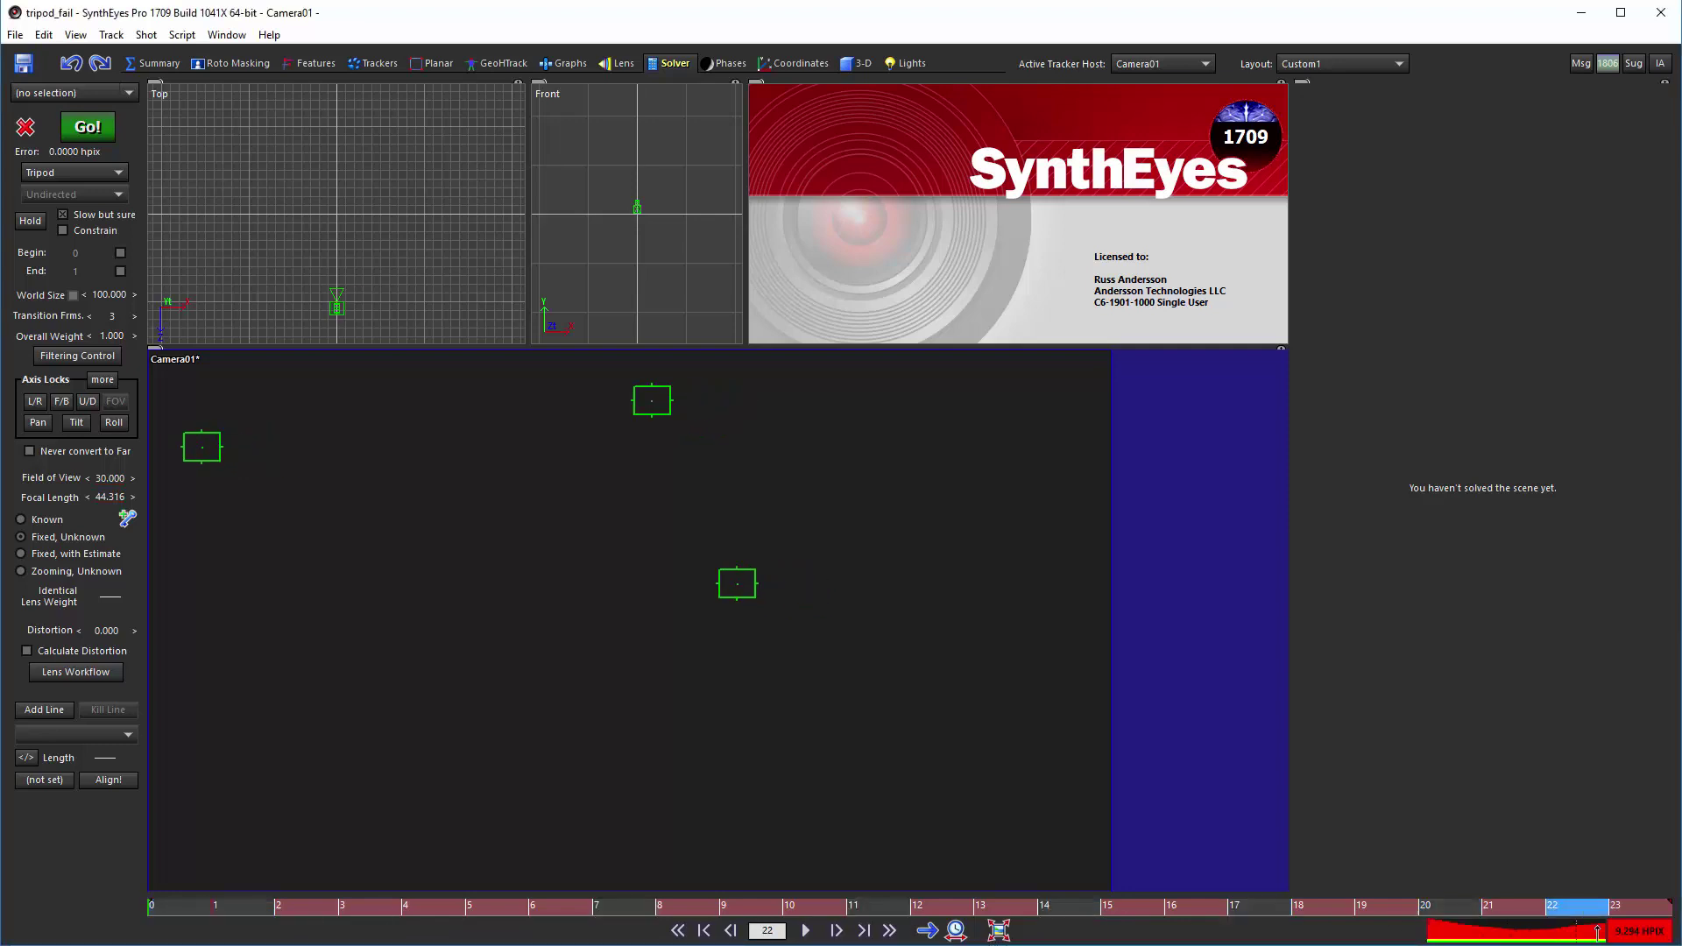
pyautogui.moveTo(1615, 907); pyautogui.dragTo(169, 903)
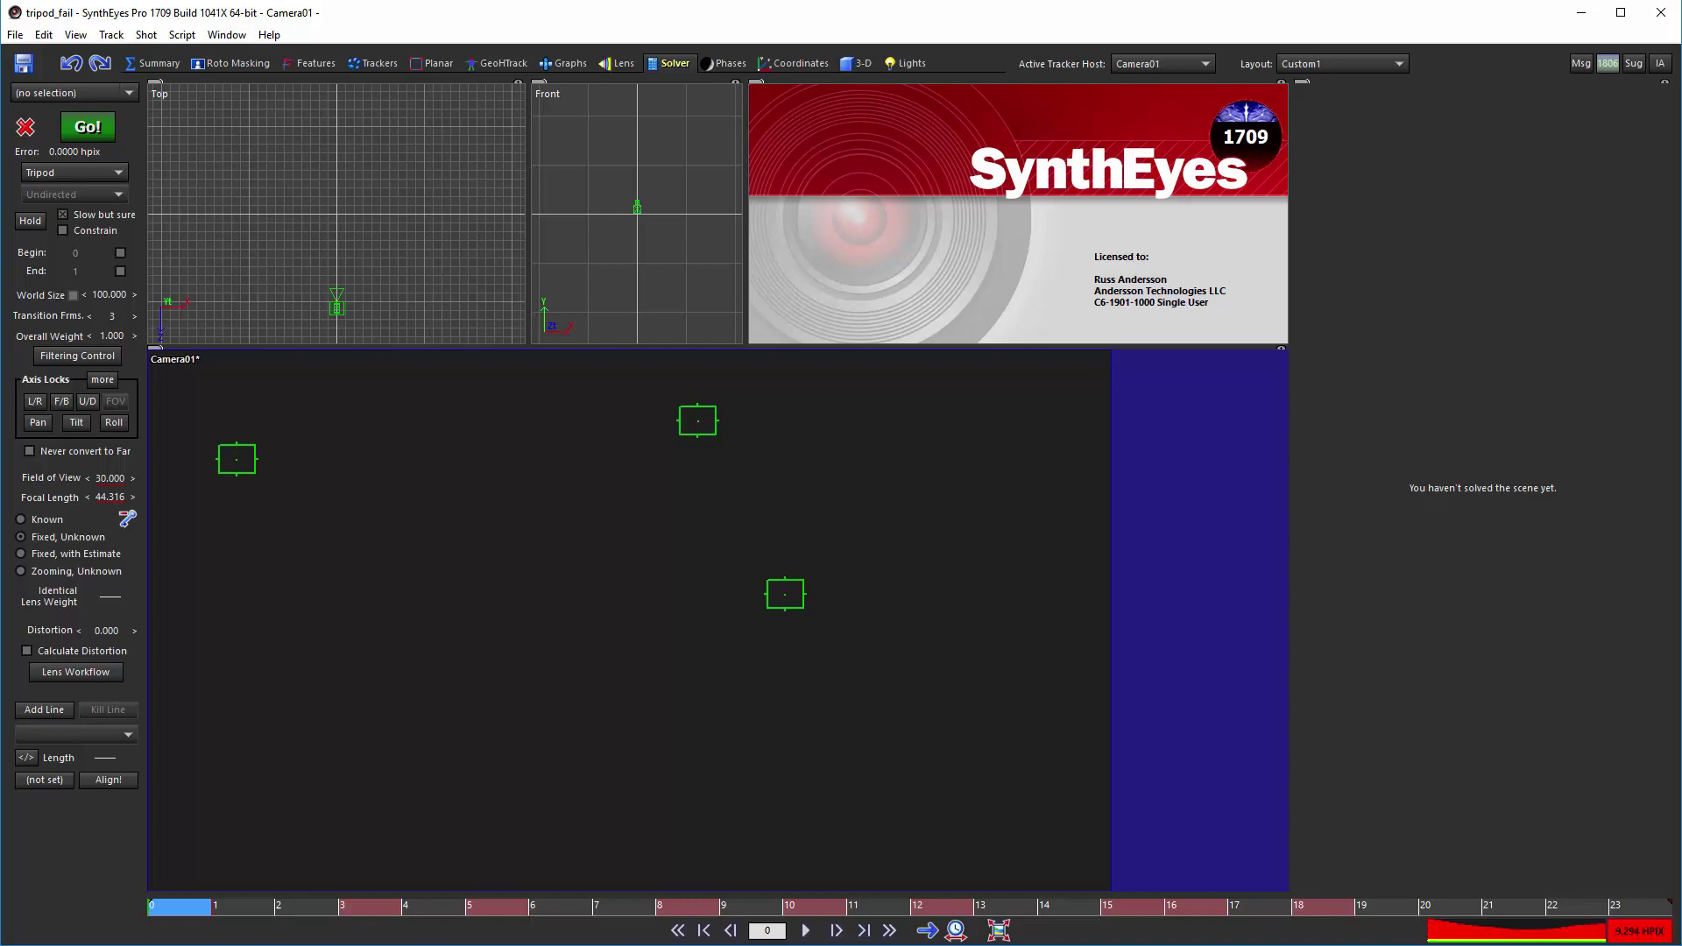
pyautogui.click(87, 127)
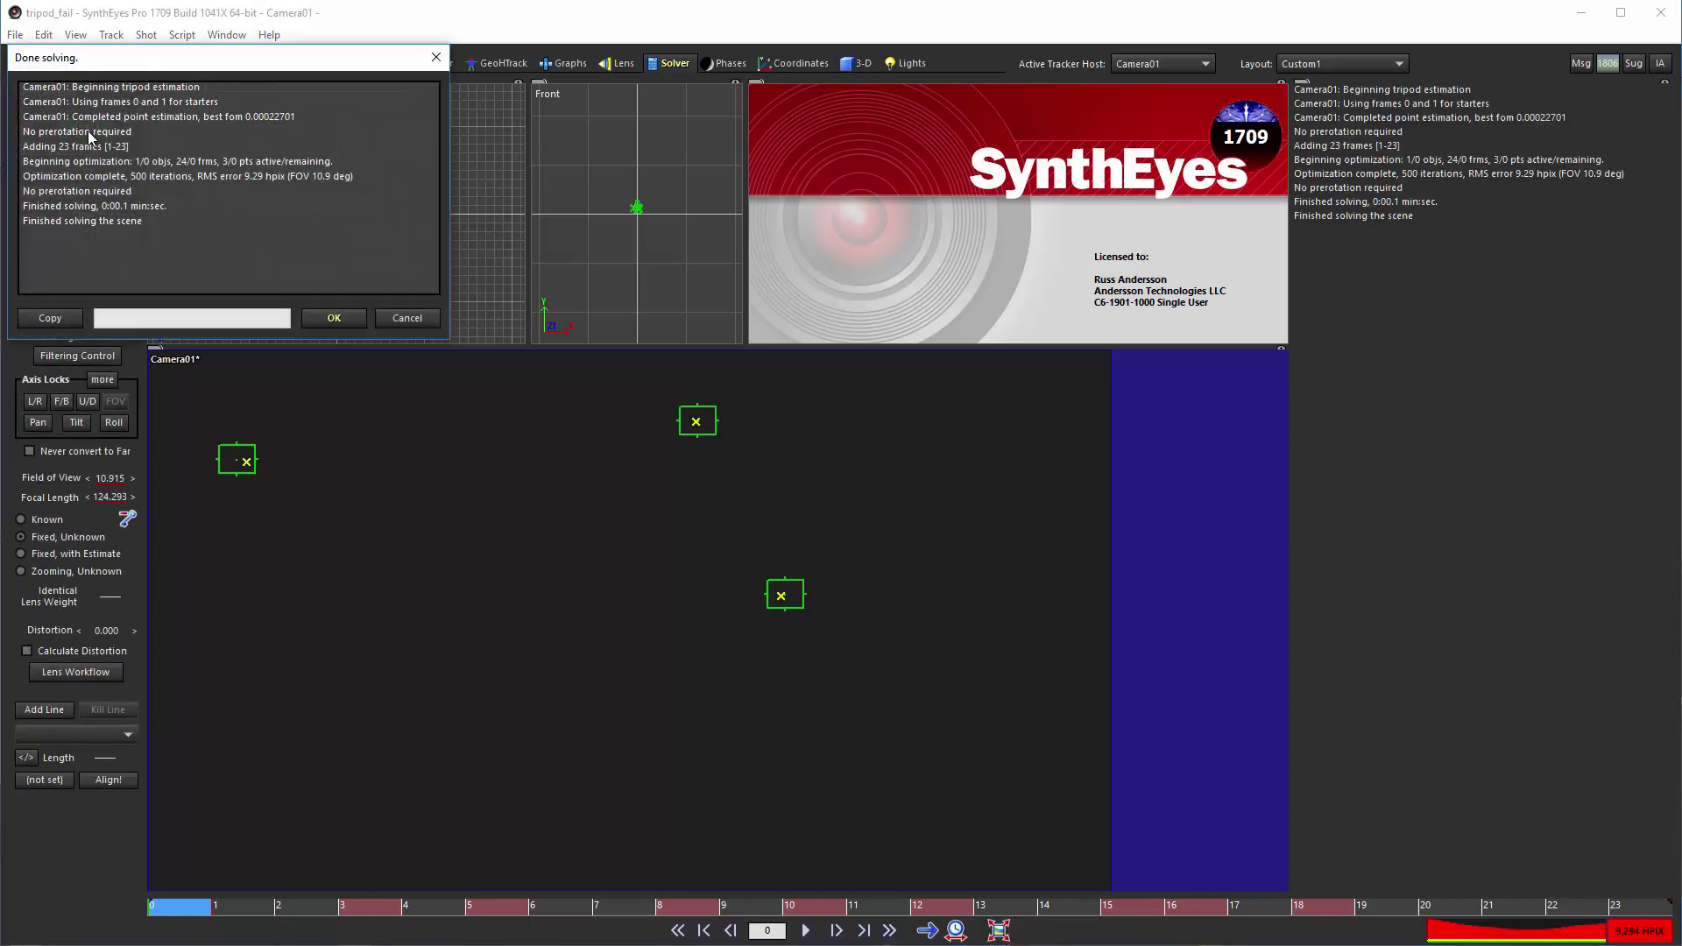
pyautogui.moveTo(205, 62); pyautogui.dragTo(852, 353)
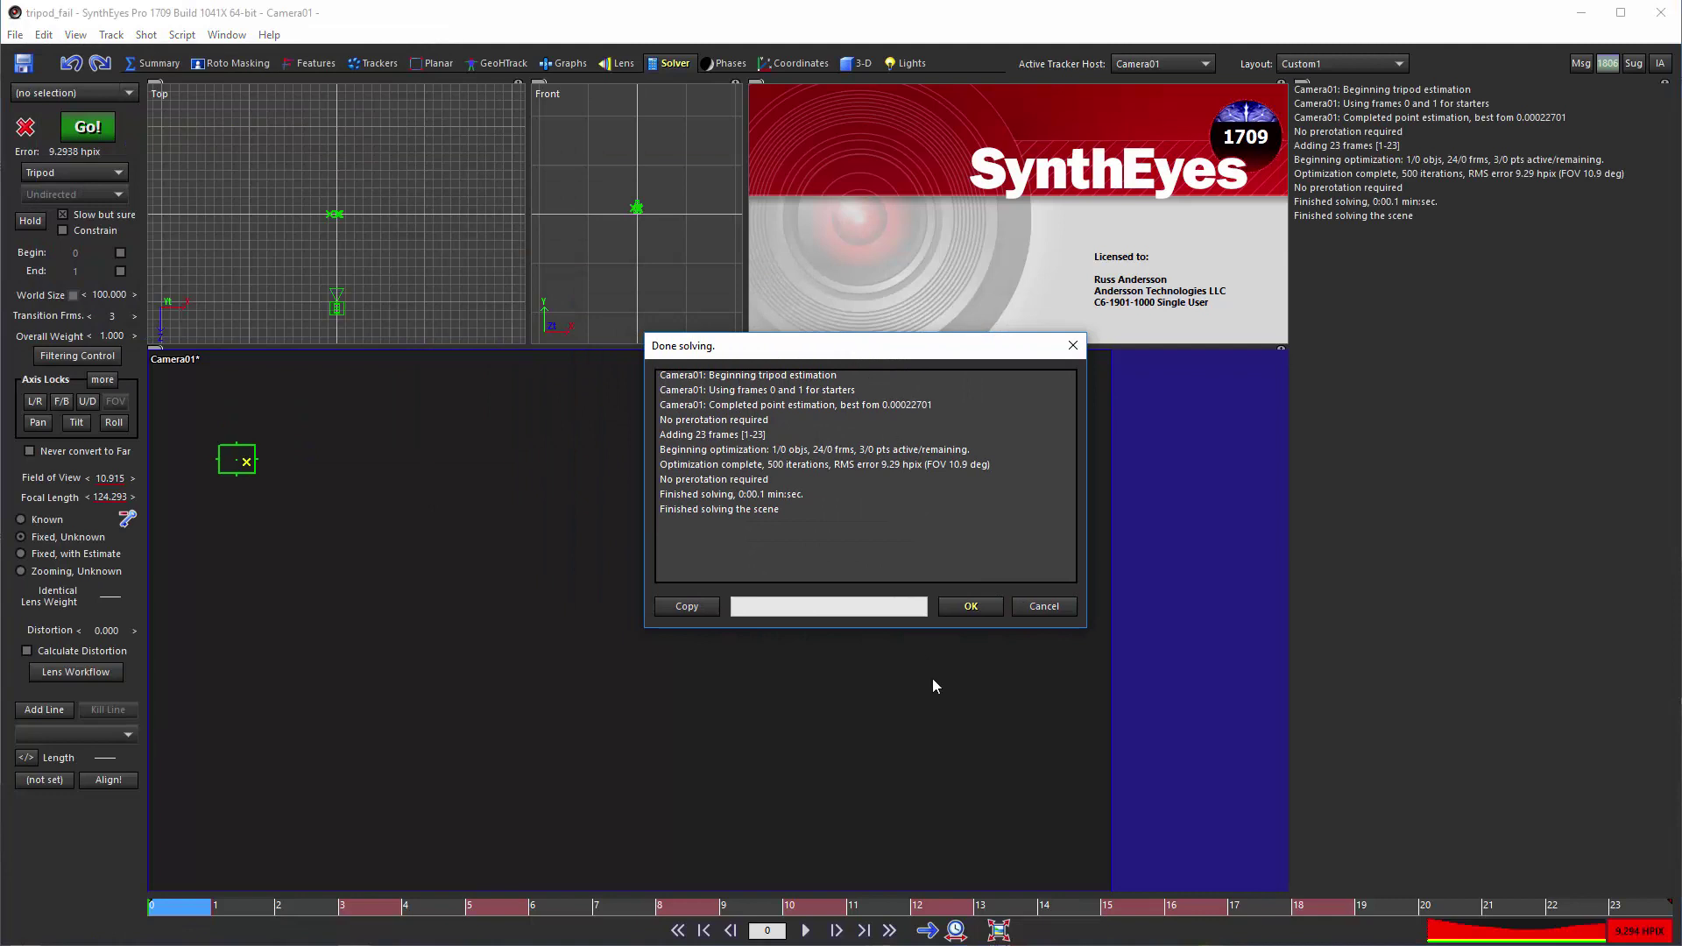
pyautogui.click(971, 607)
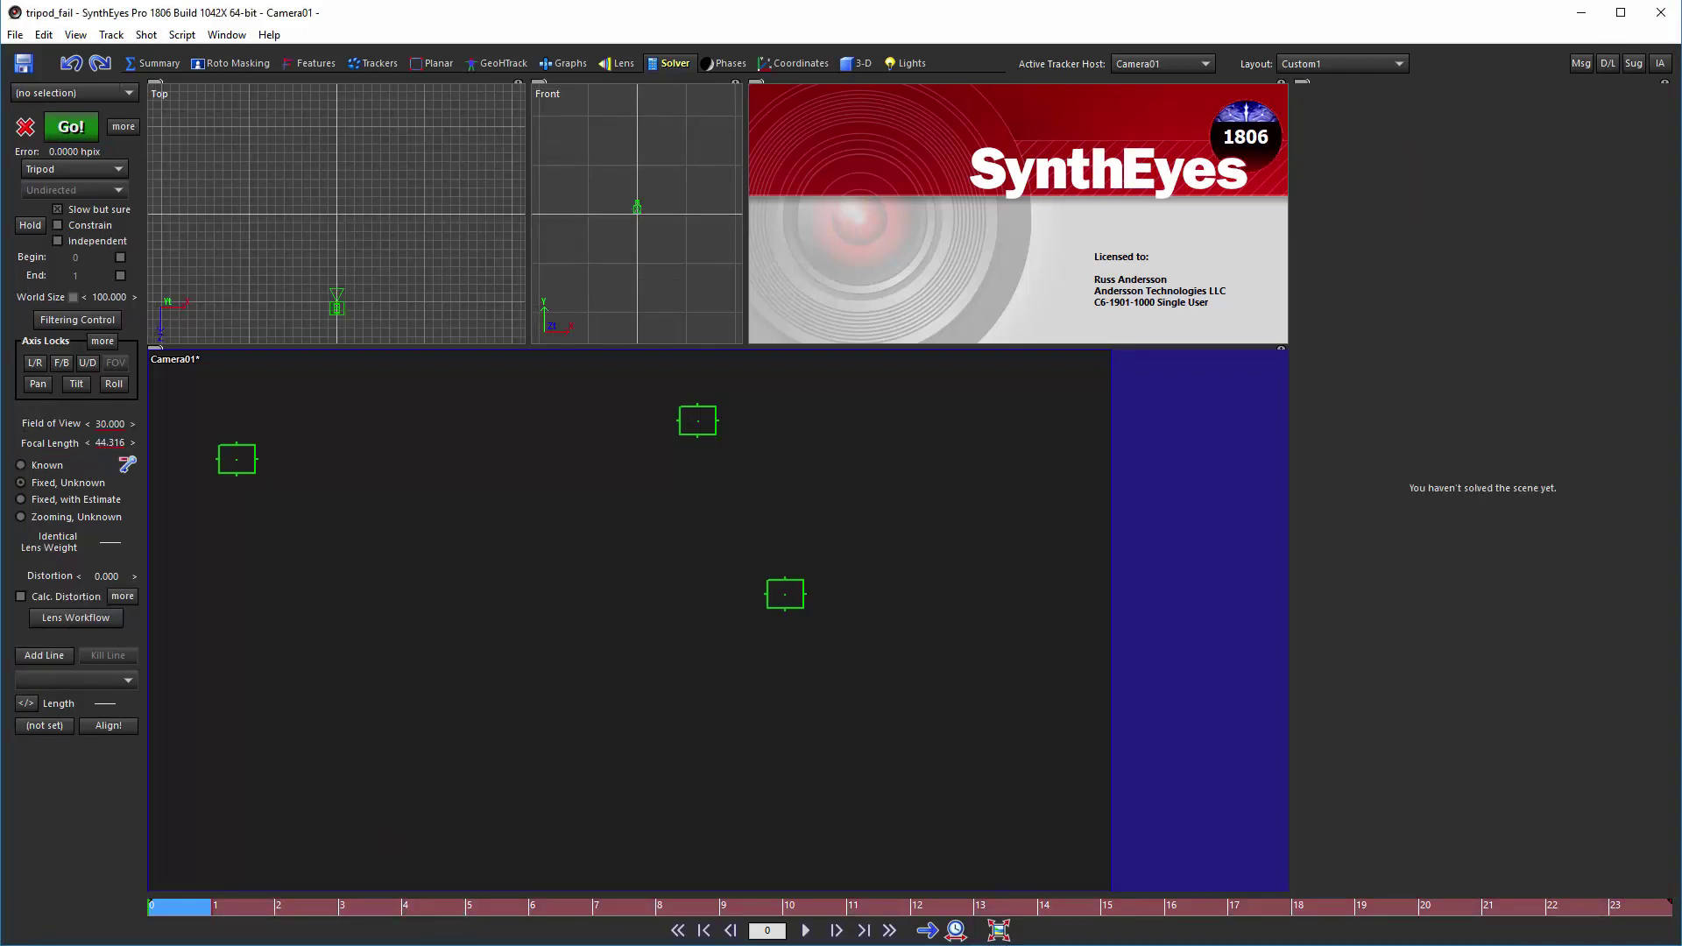
# Run the tripod solve in 1806 and read its 28.65 hpix error at 12.759 field of view.
pyautogui.click(76, 130)
pyautogui.moveTo(175, 57); pyautogui.dragTo(816, 282)
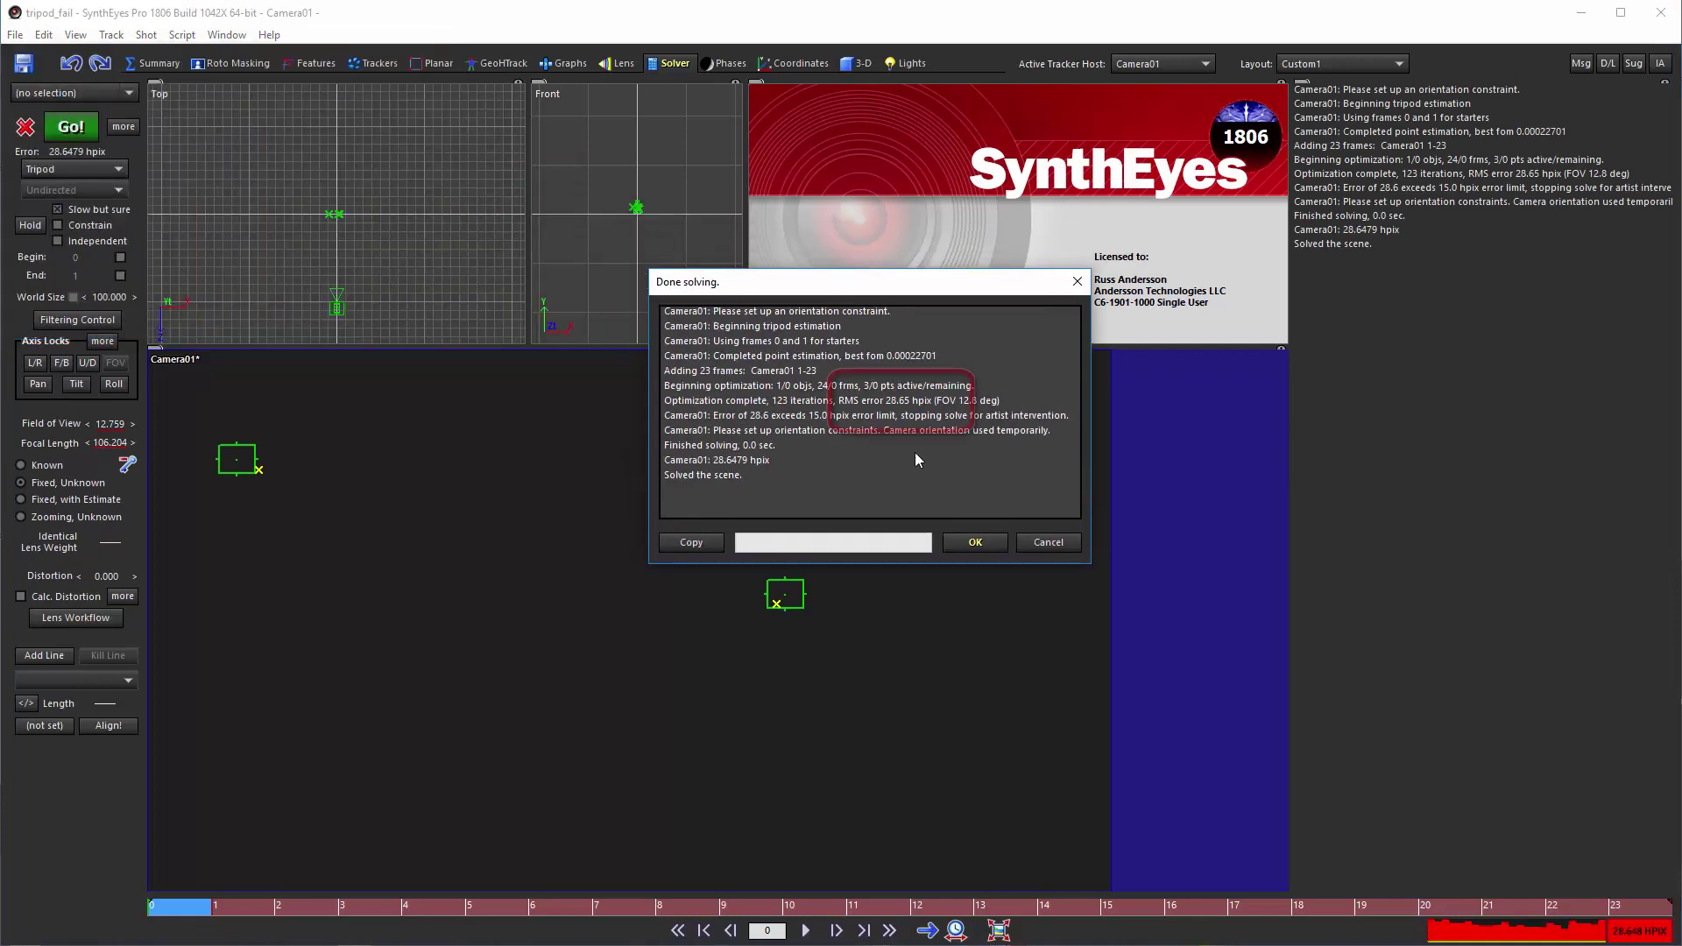
pyautogui.click(972, 544)
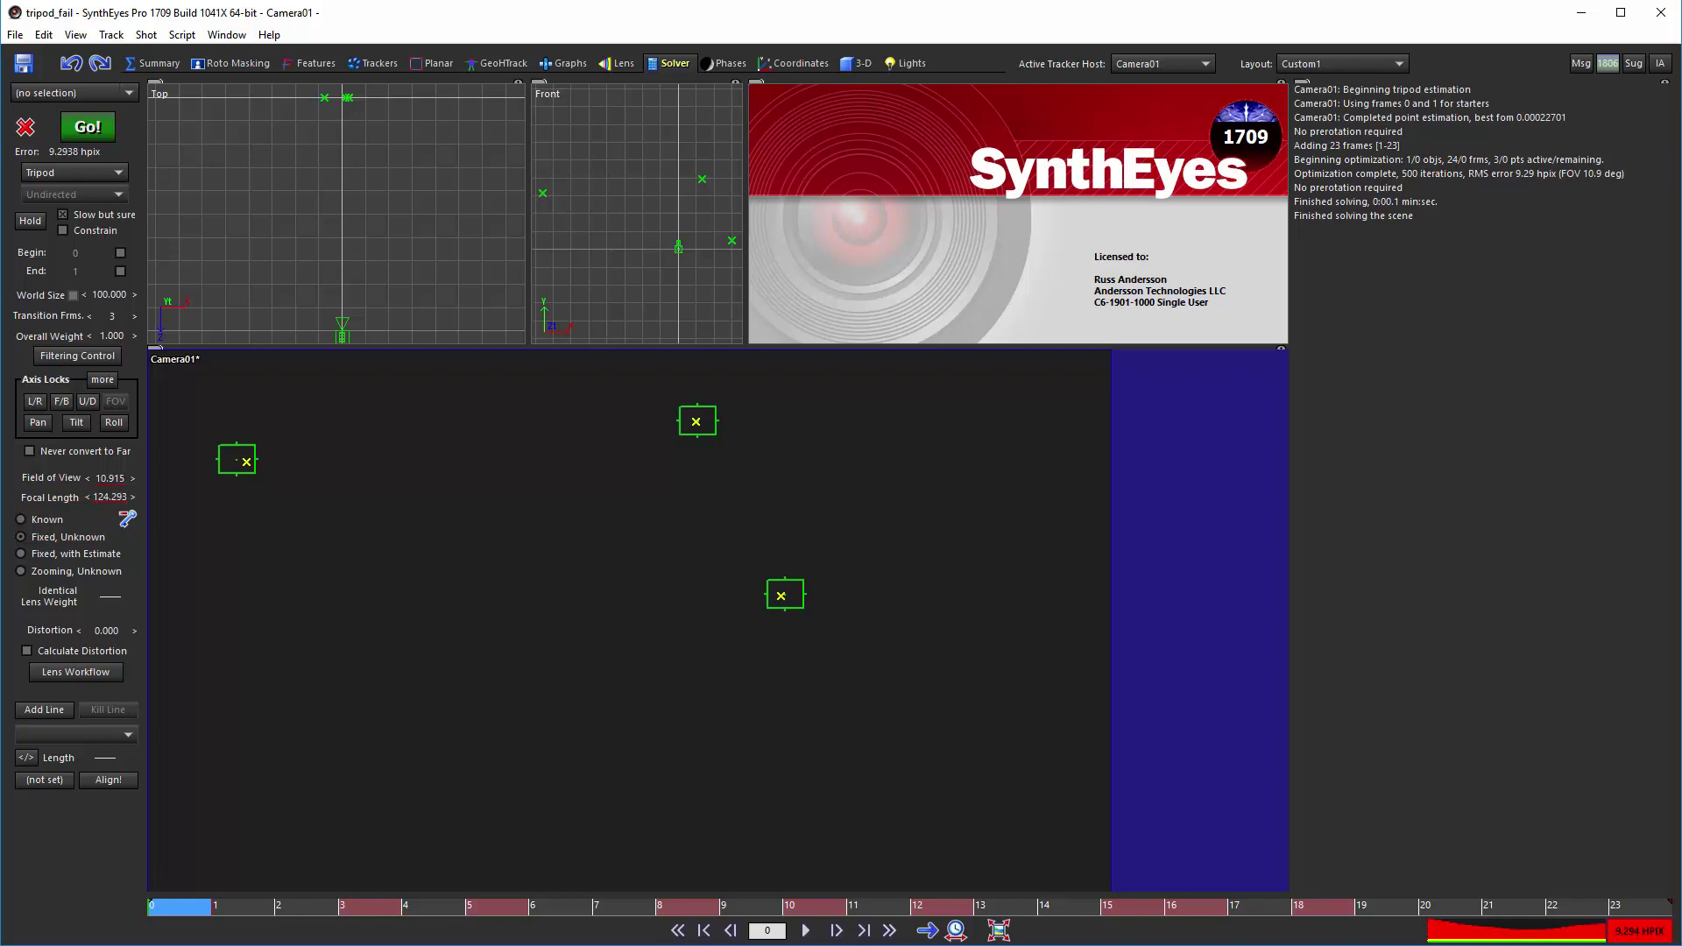
# Switch 1709 to a Known 30° lens, skipping the FOV copy, and re-solve to 5.87 hpix.
pyautogui.click(47, 524)
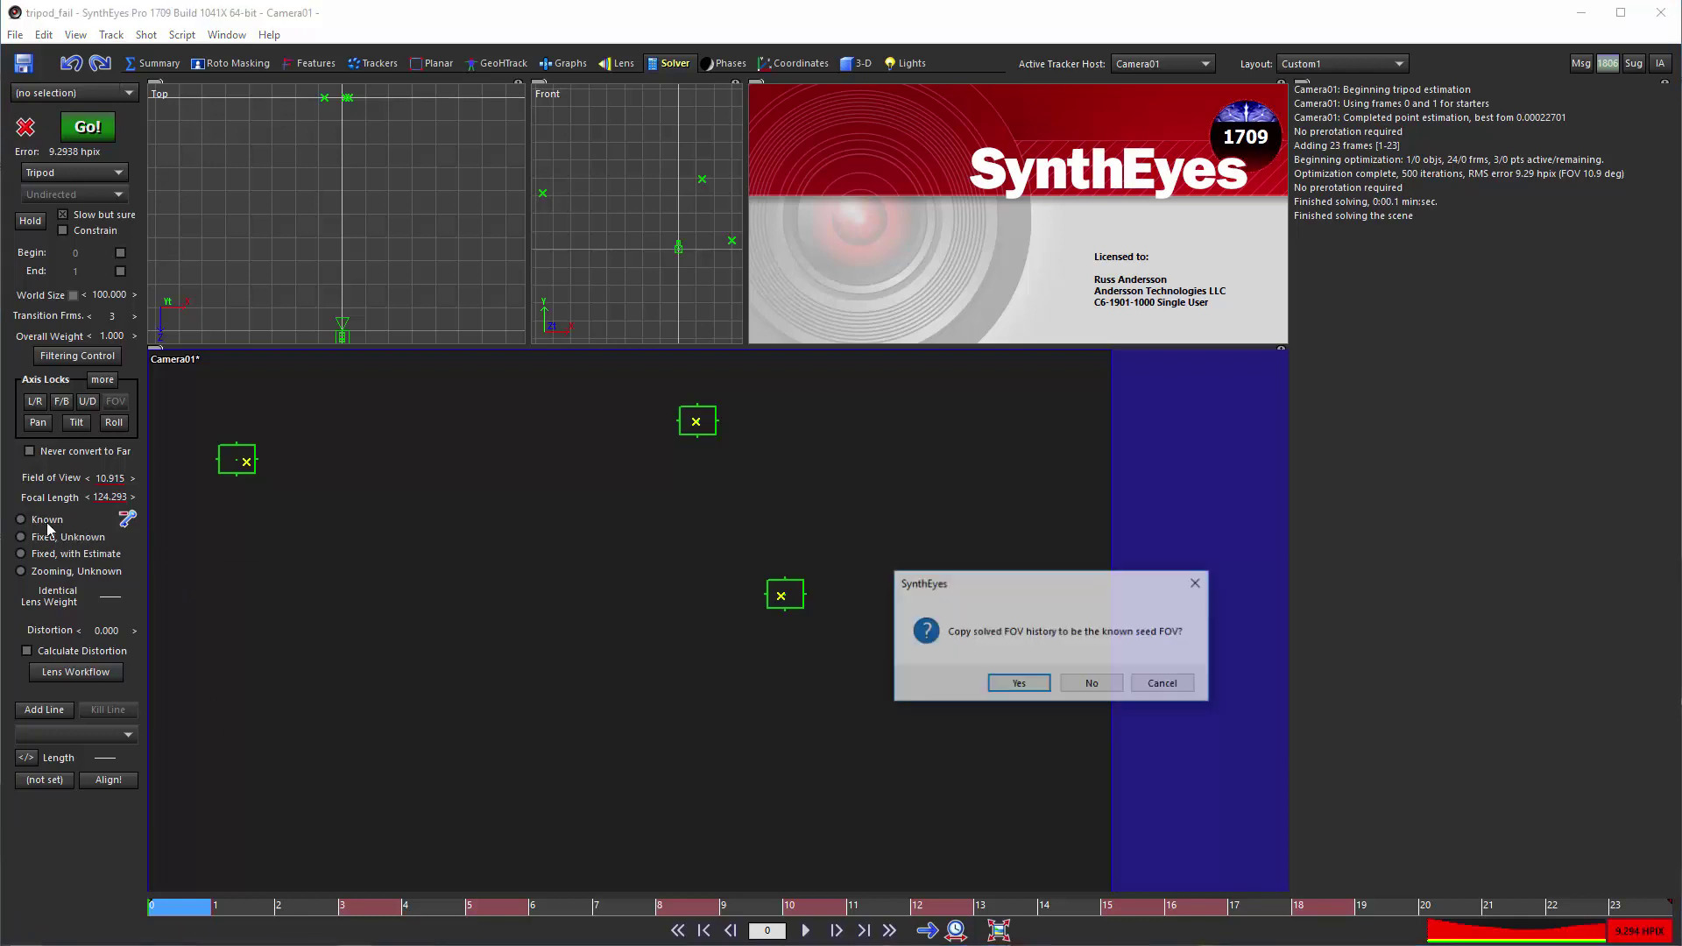
pyautogui.click(1092, 682)
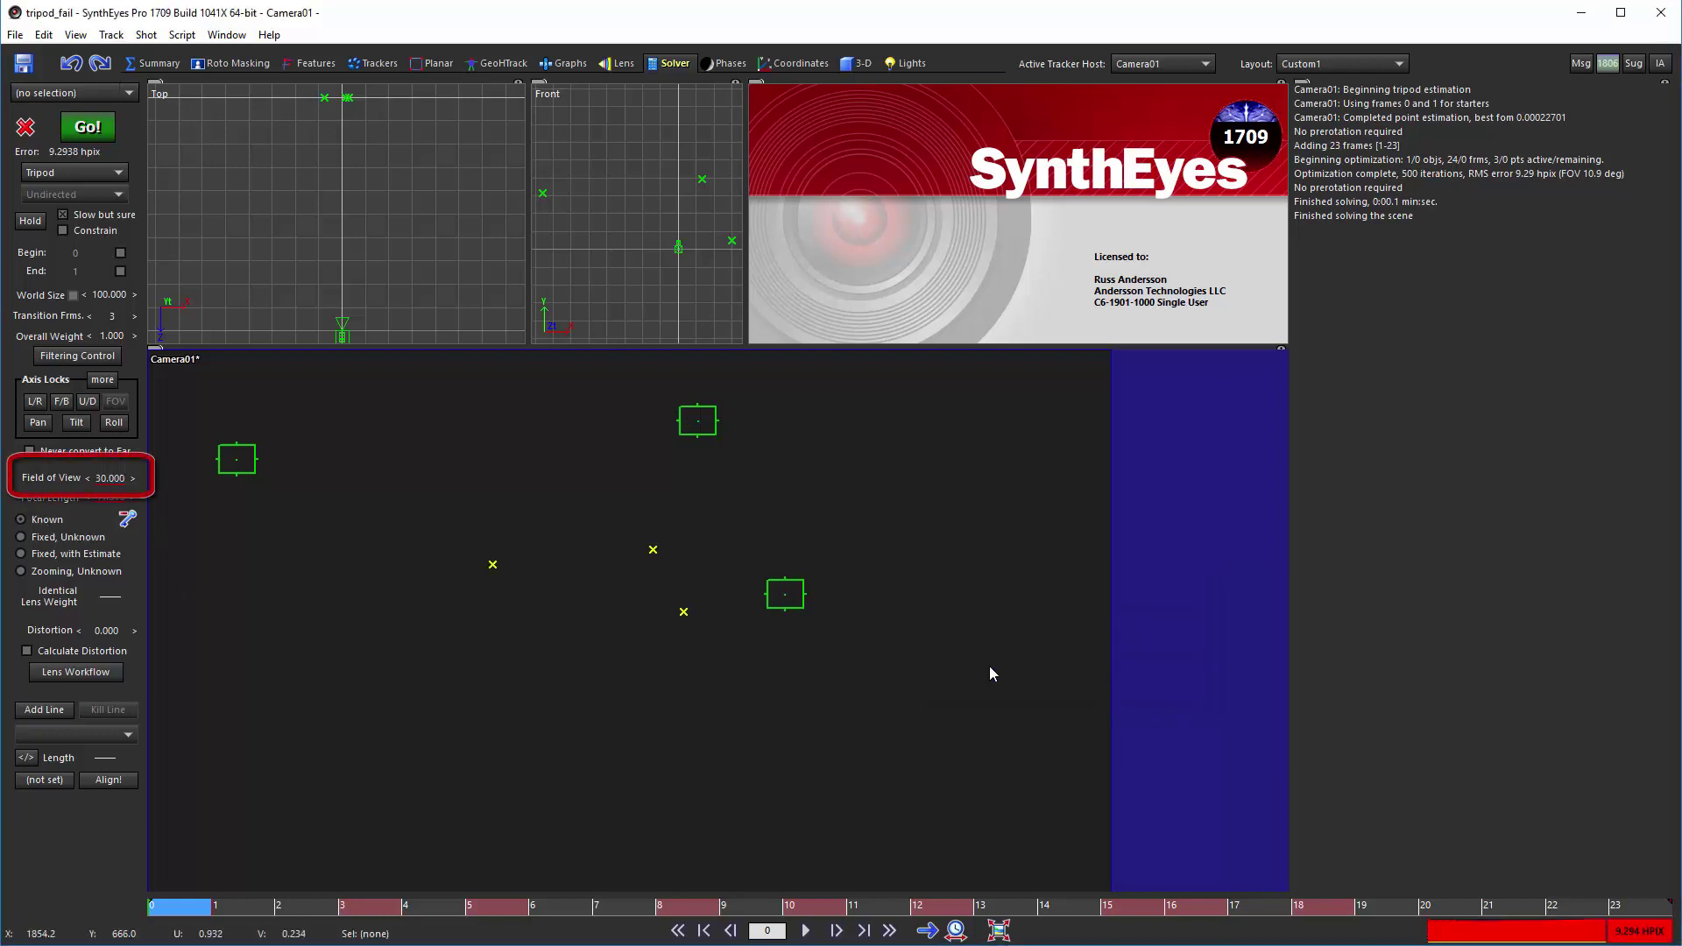
pyautogui.click(80, 129)
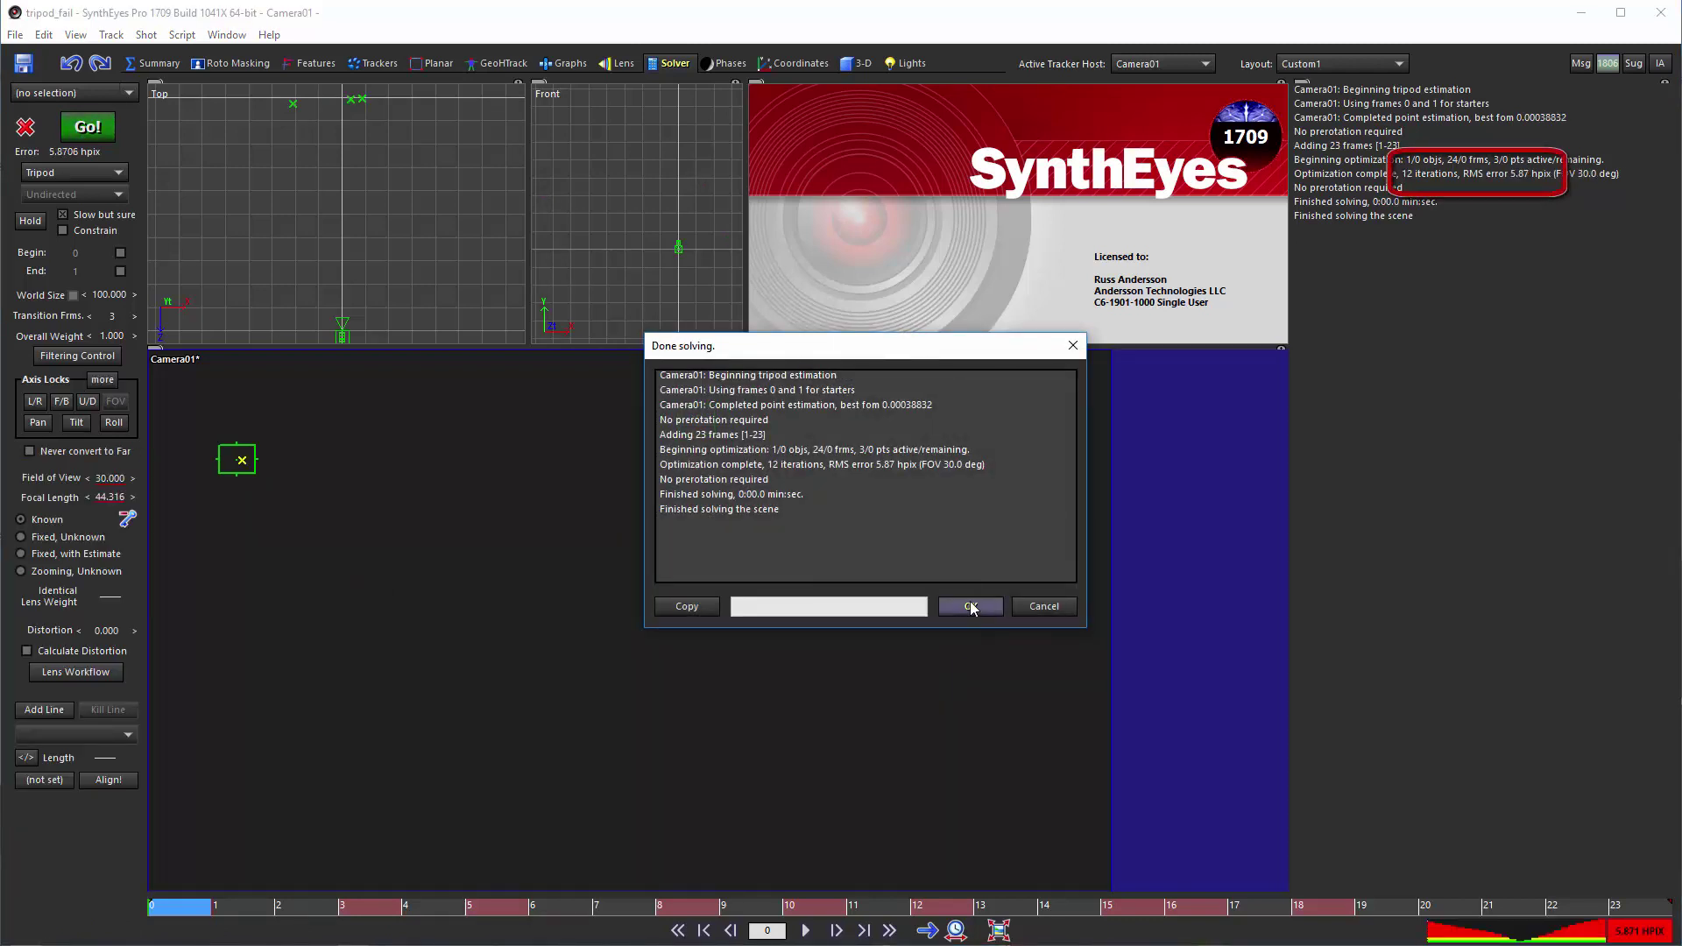
pyautogui.click(971, 607)
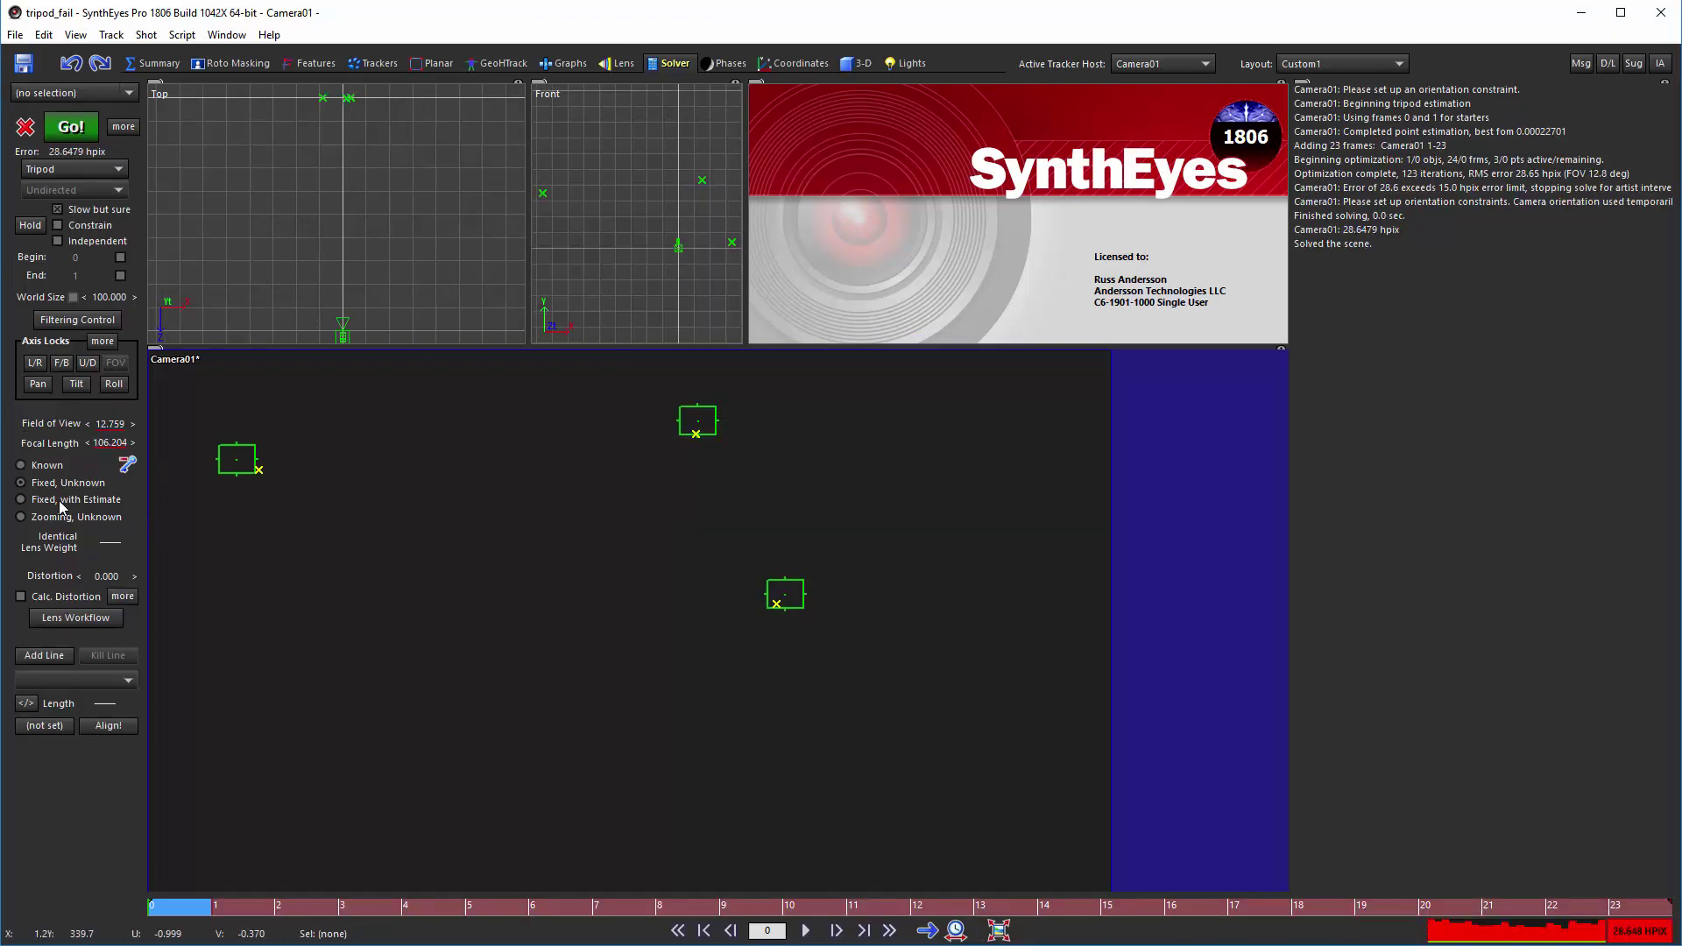
# Set the 1806 lens to Known at 30°, declining the FOV copy, and re-solve to 5.87 hpix.
pyautogui.click(47, 467)
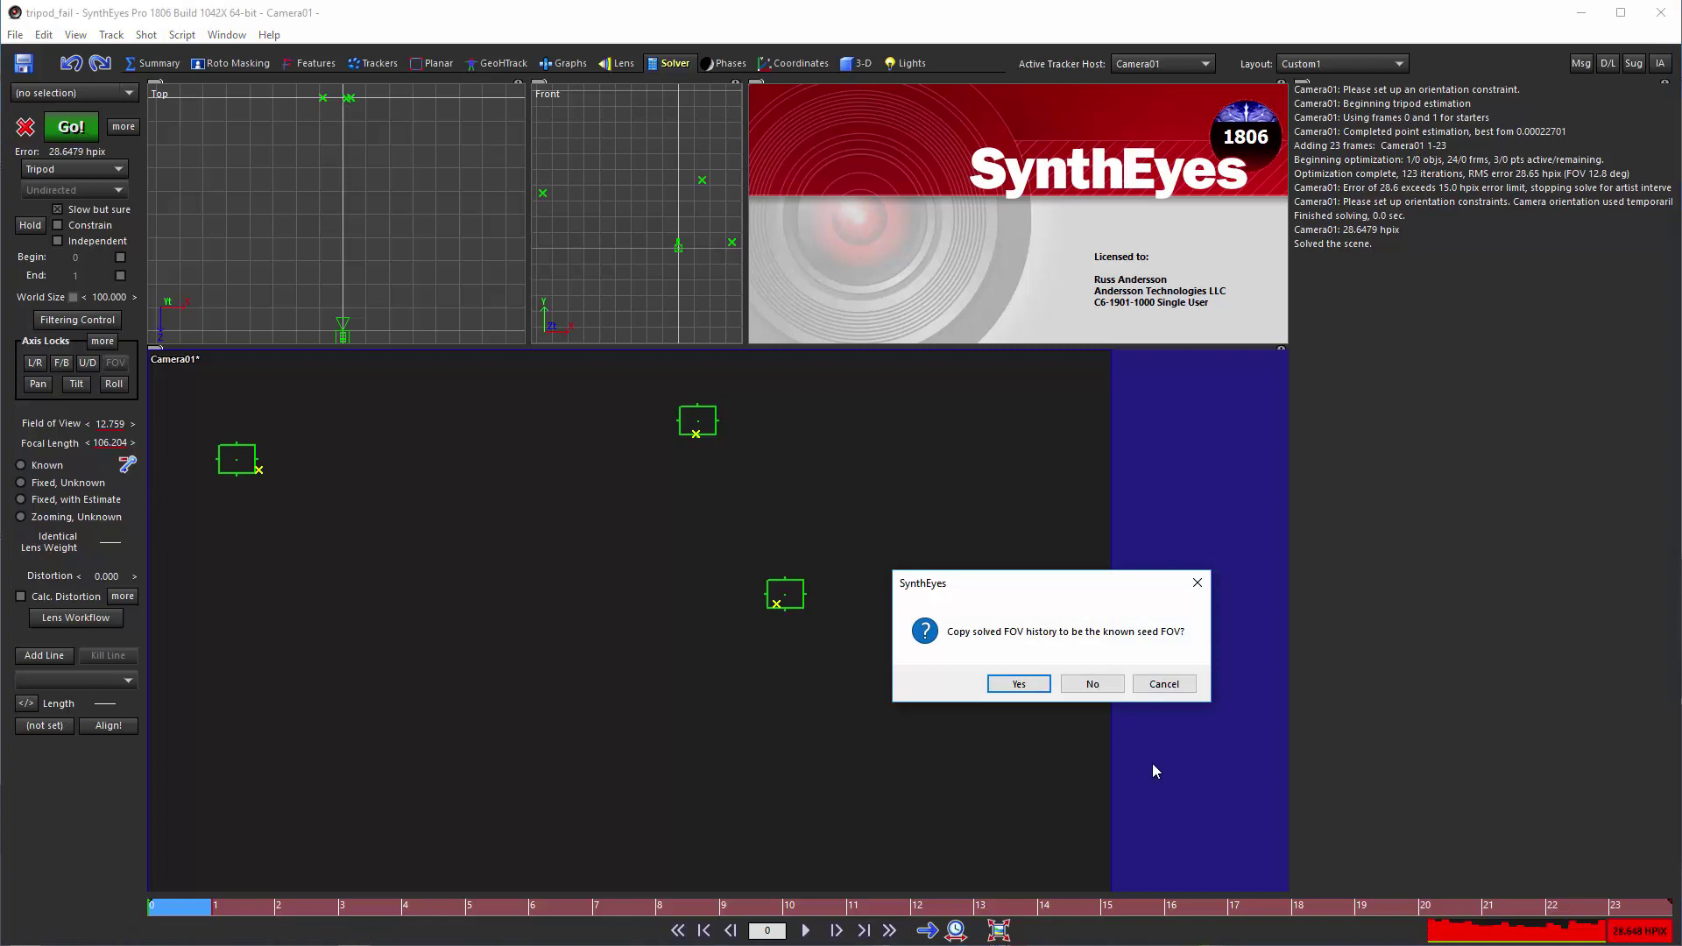
pyautogui.click(1093, 686)
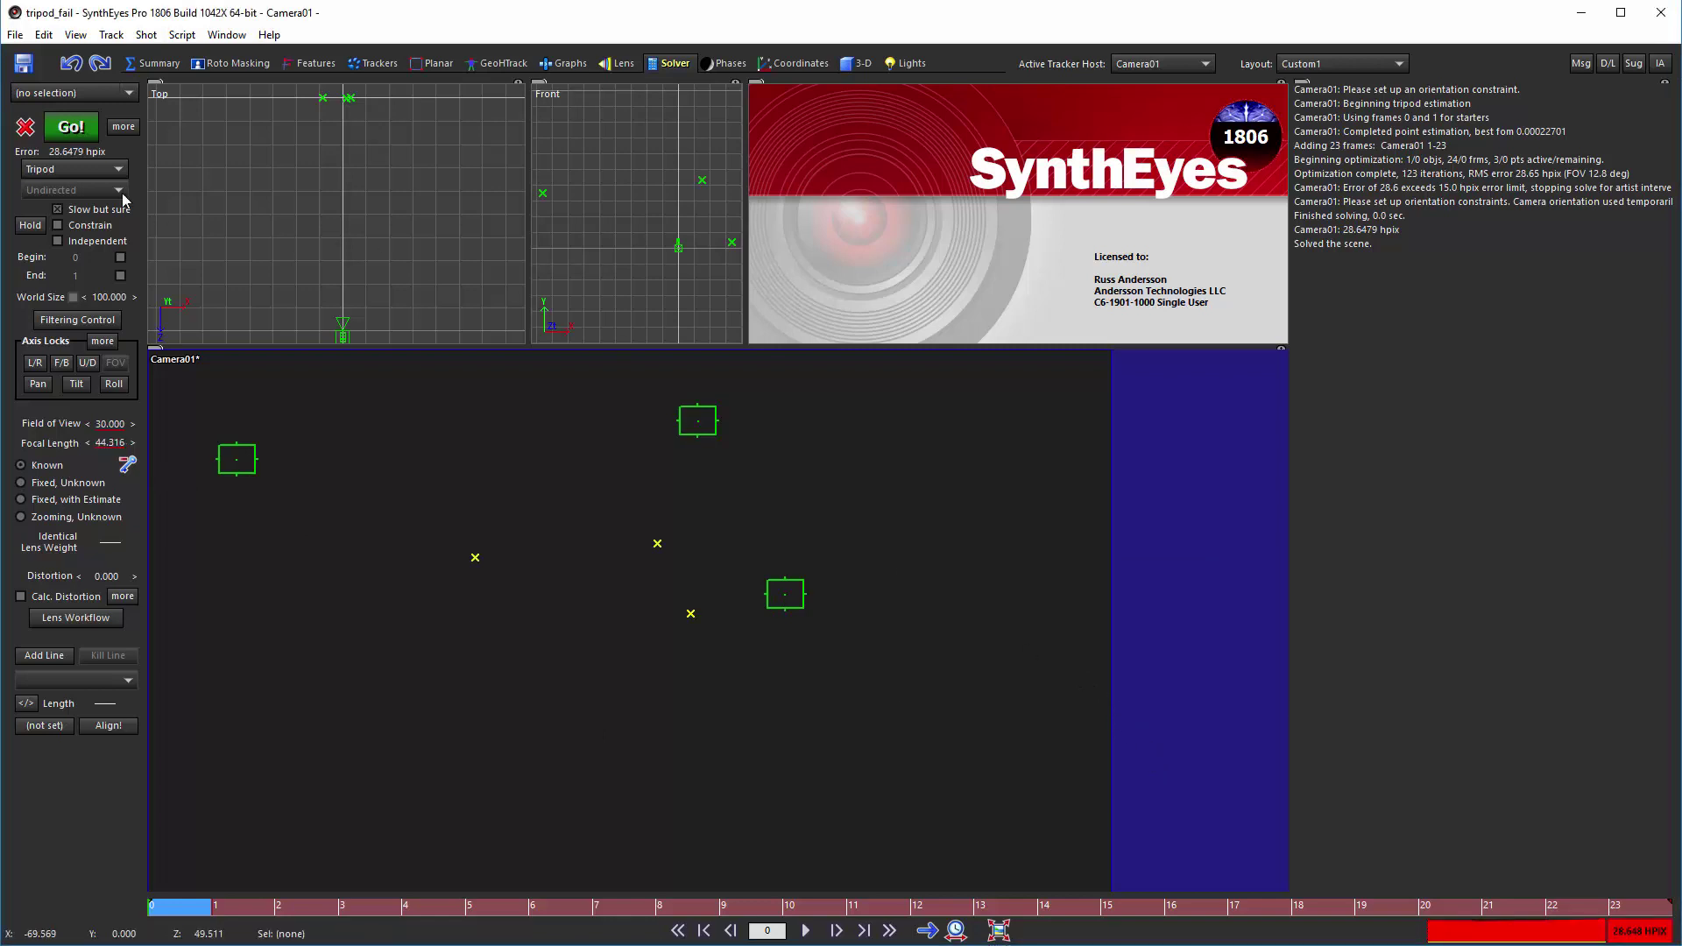
pyautogui.click(72, 128)
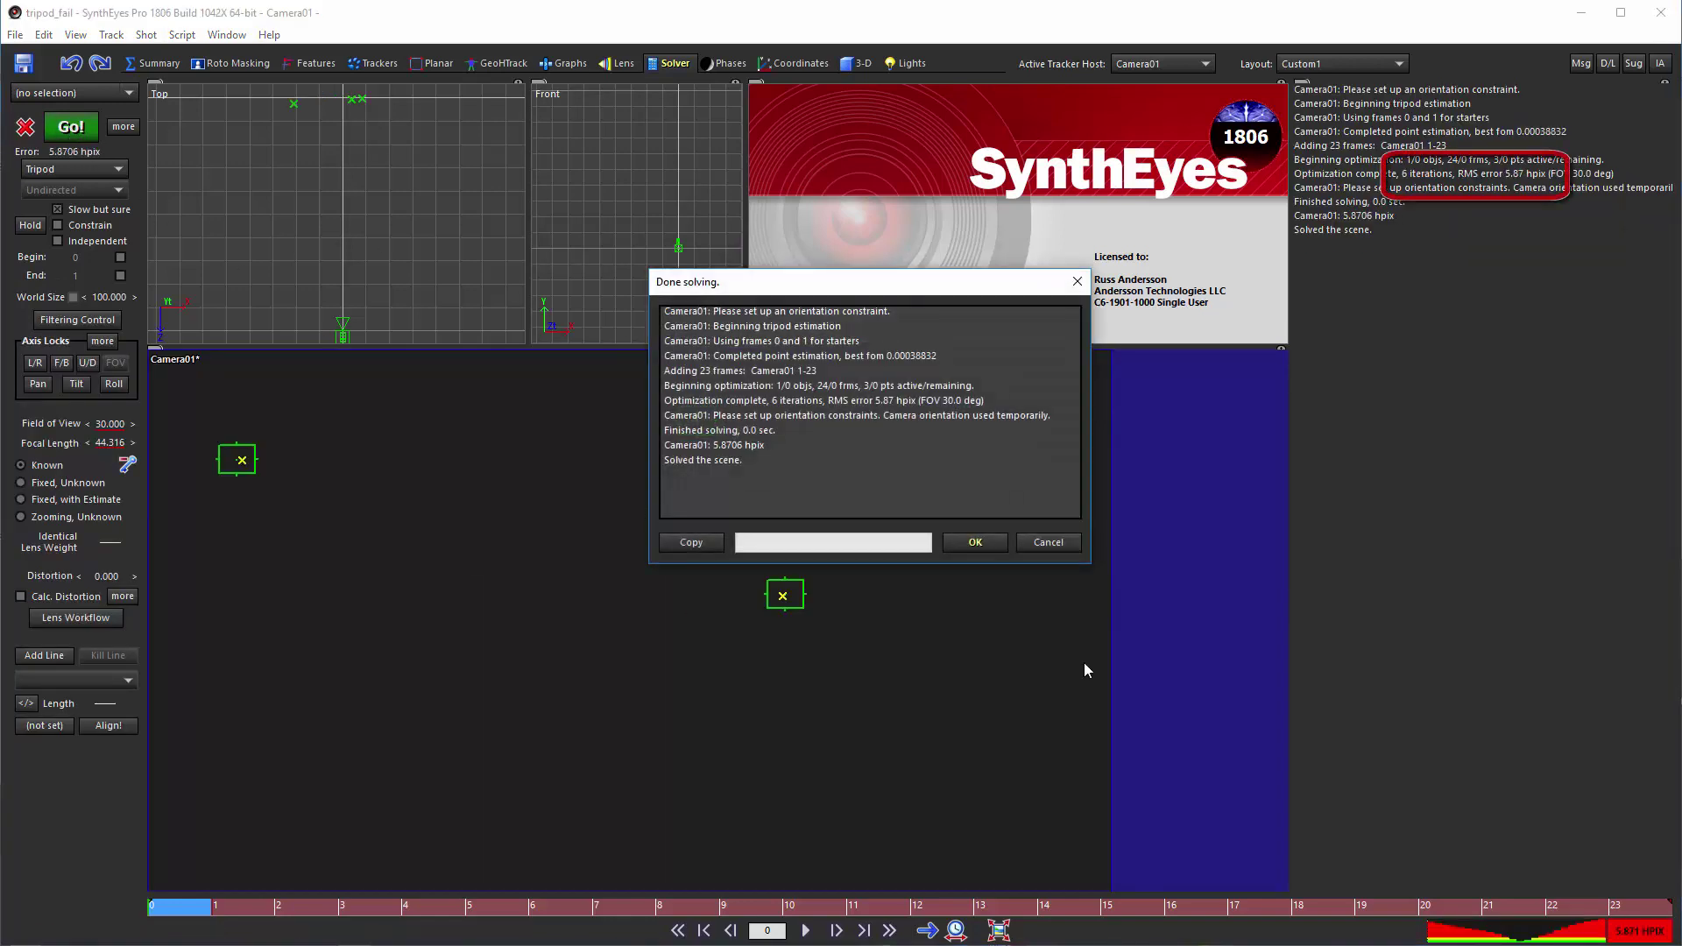
pyautogui.click(991, 545)
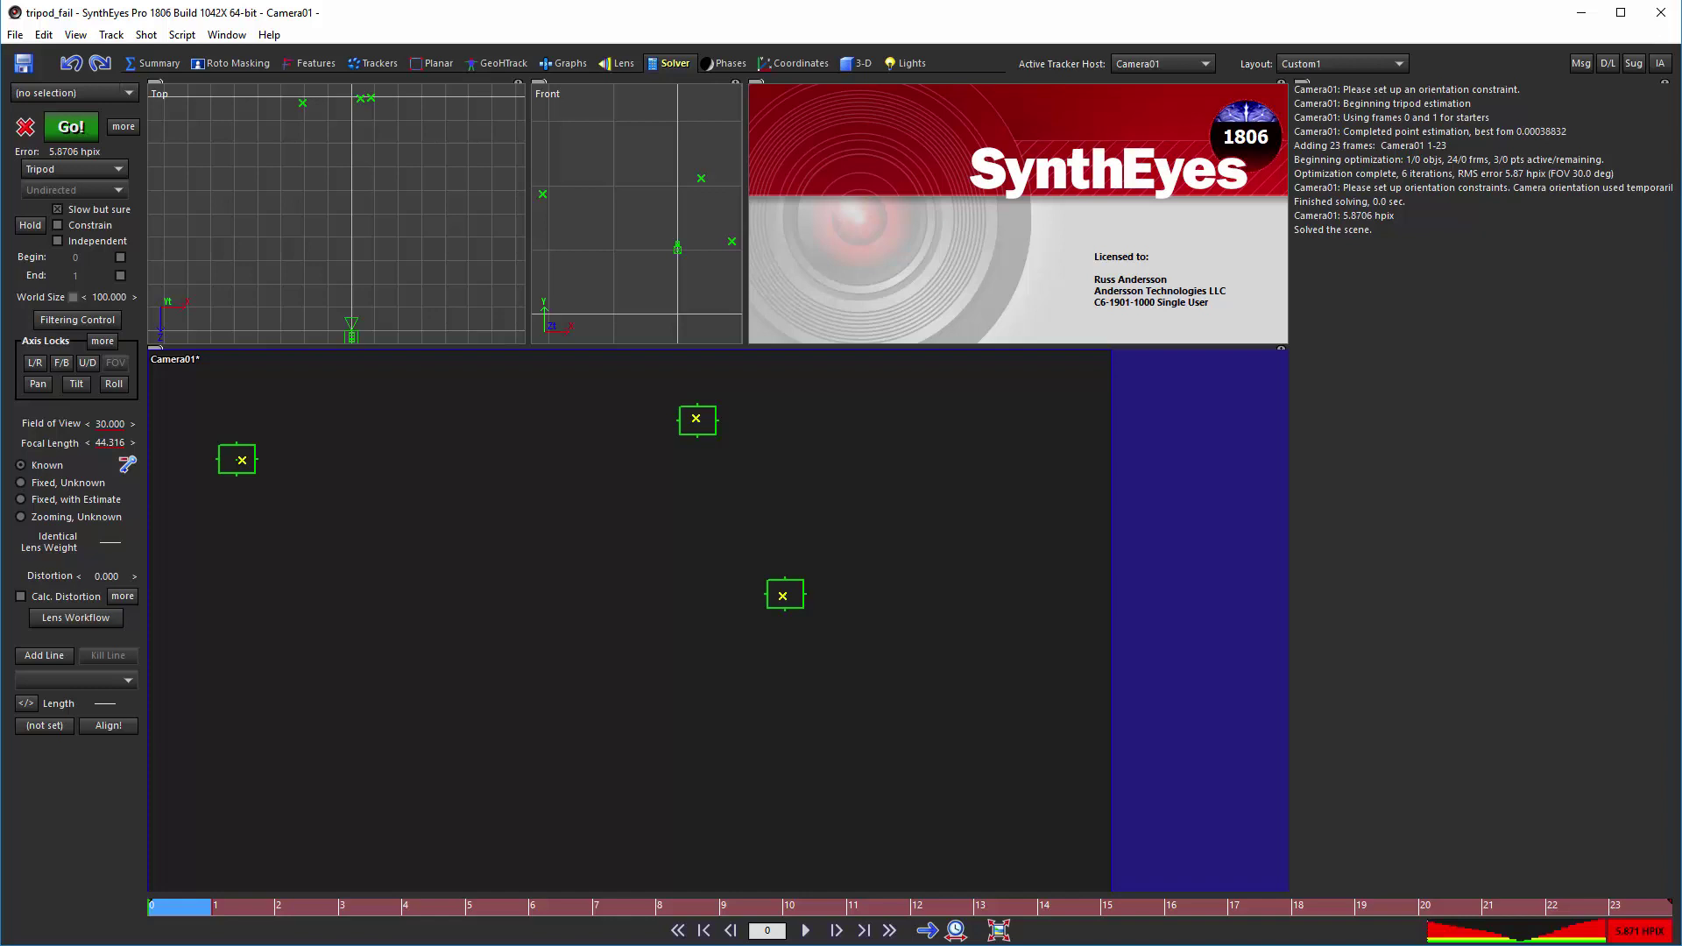
pyautogui.click(122, 126)
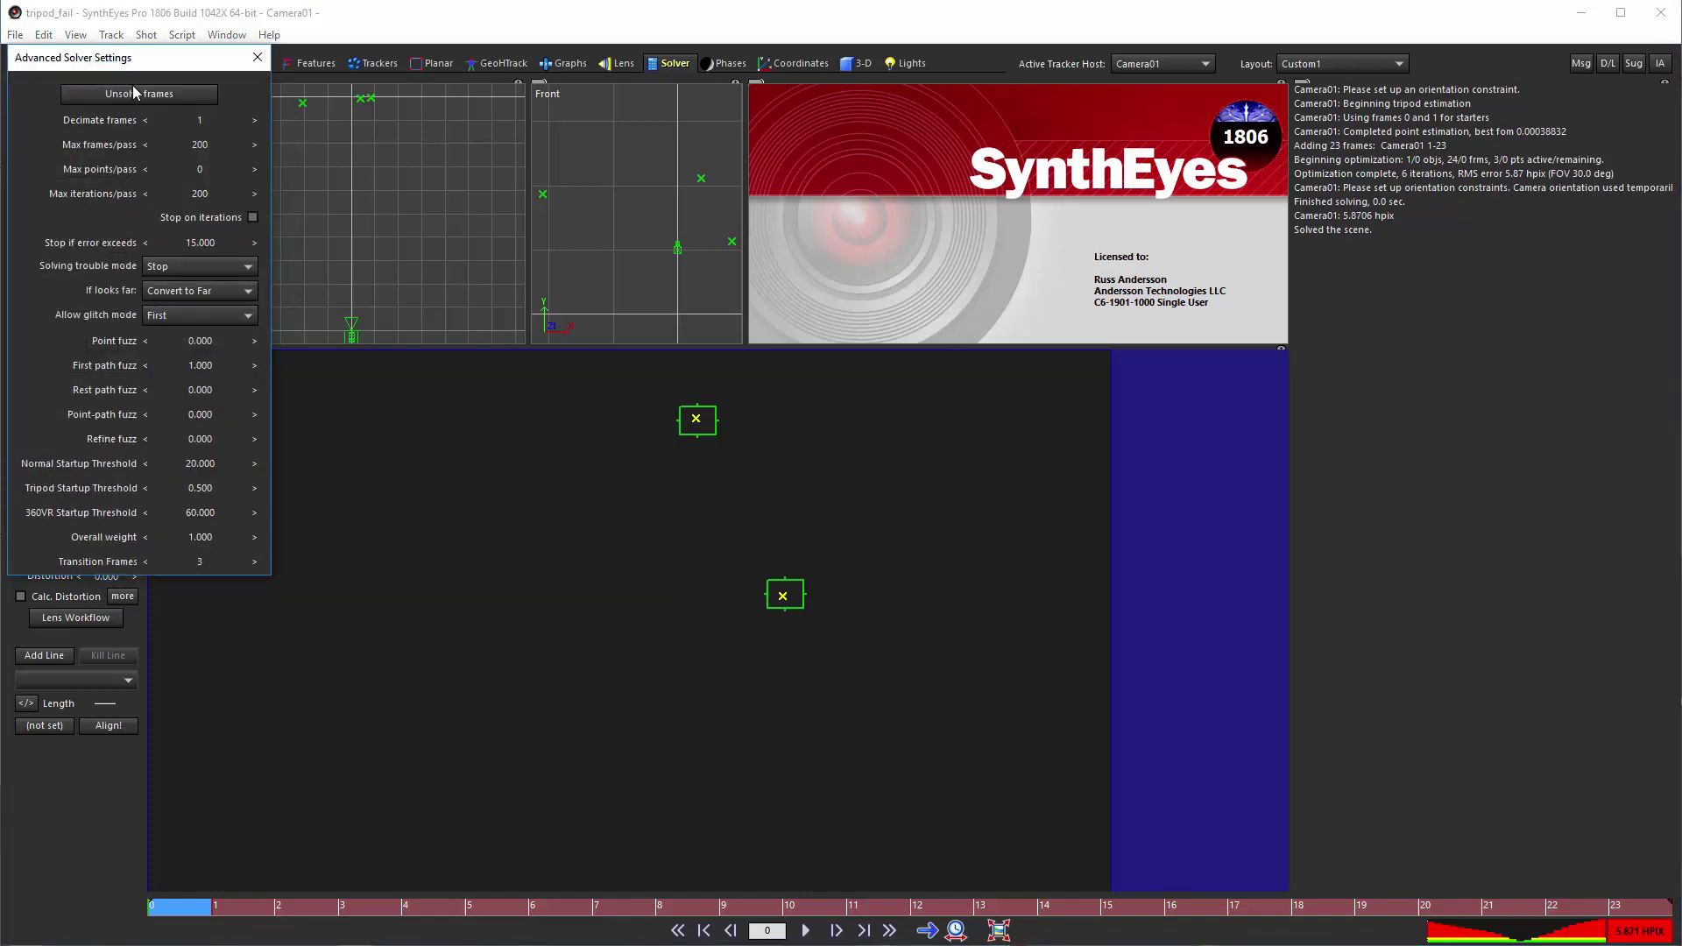
pyautogui.moveTo(144, 61); pyautogui.dragTo(526, 176)
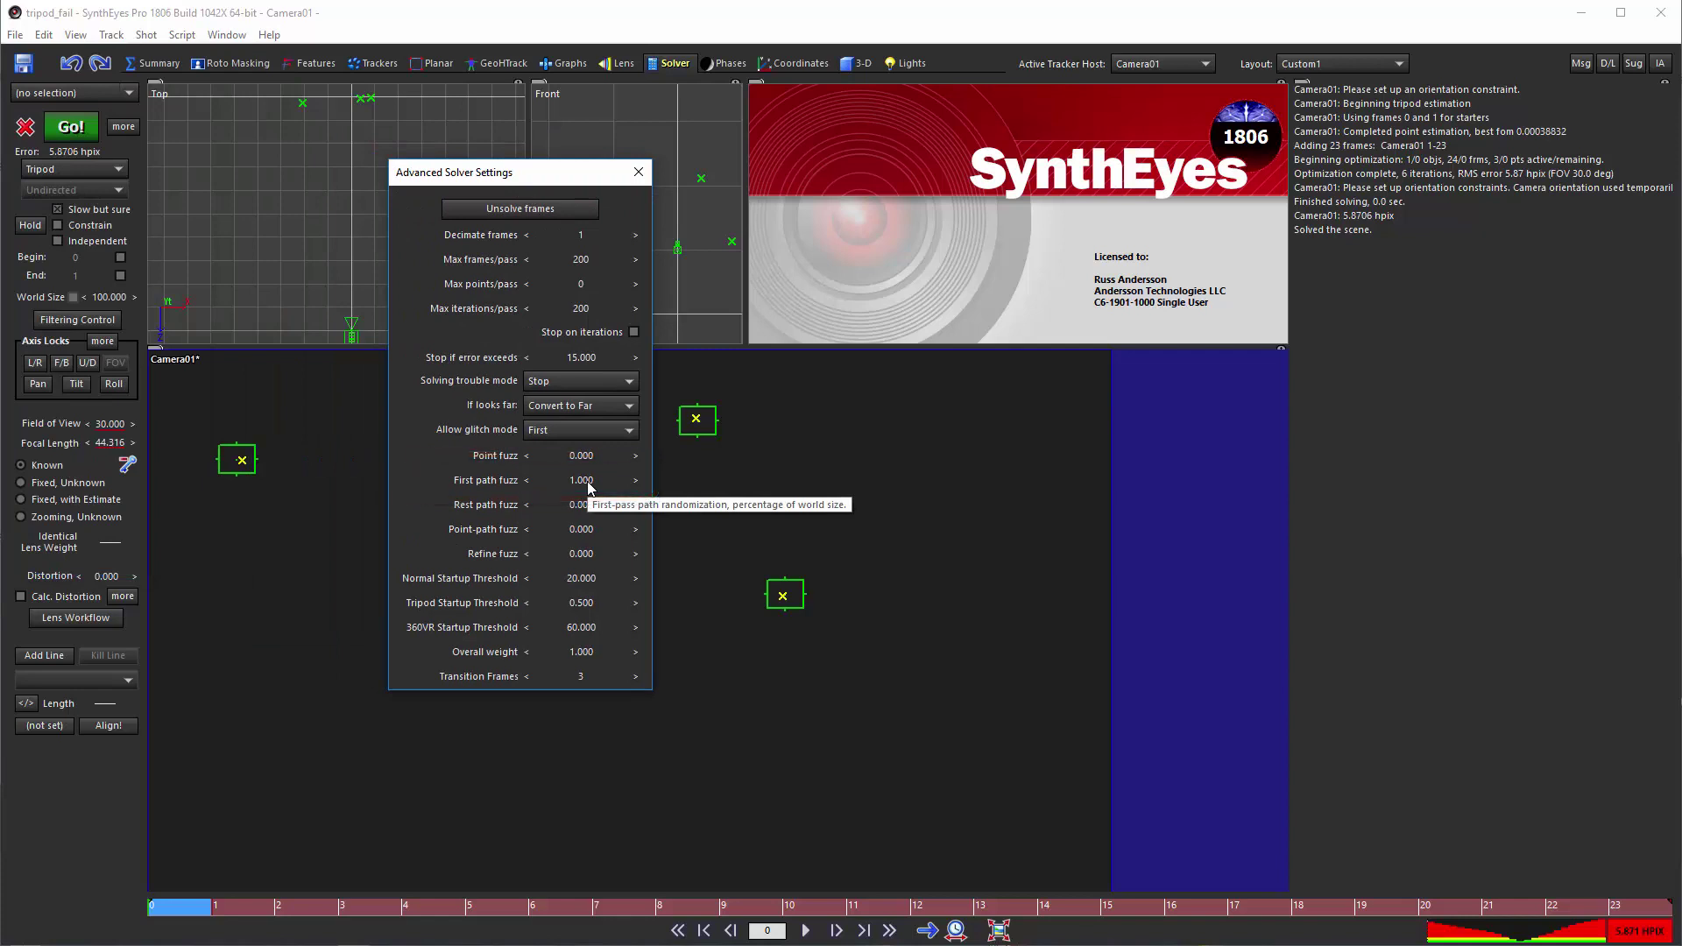
pyautogui.click(899, 673)
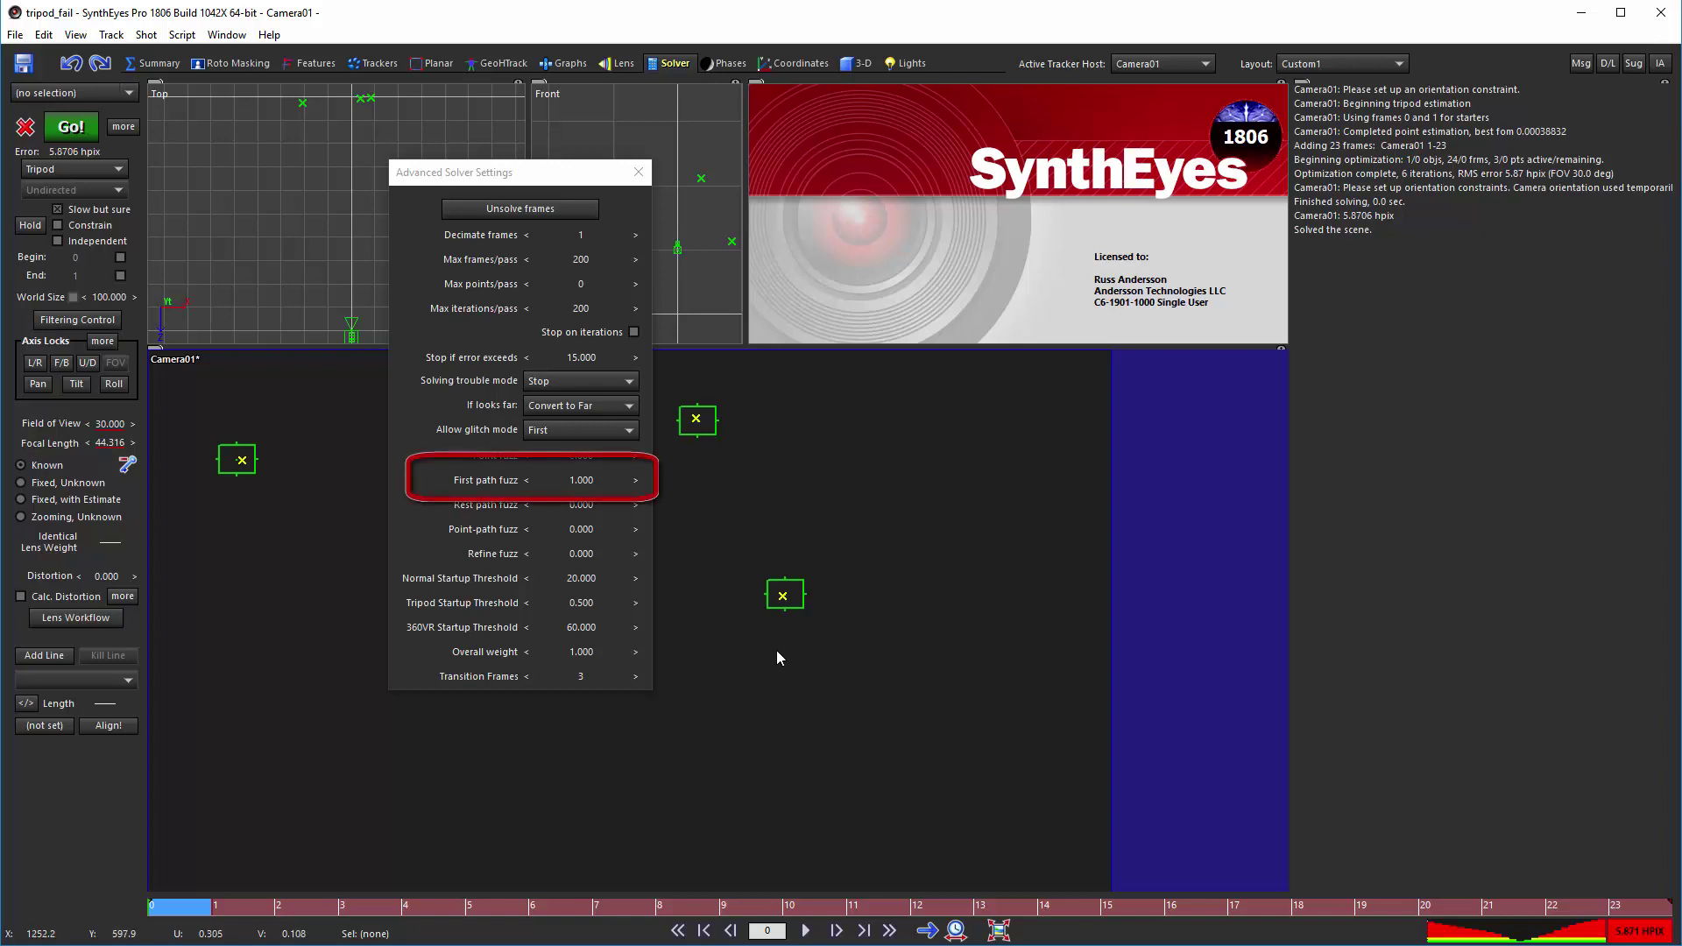
# Set First path fuzz to 0.
pyautogui.doubleClick(580, 479)
pyautogui.write('0')
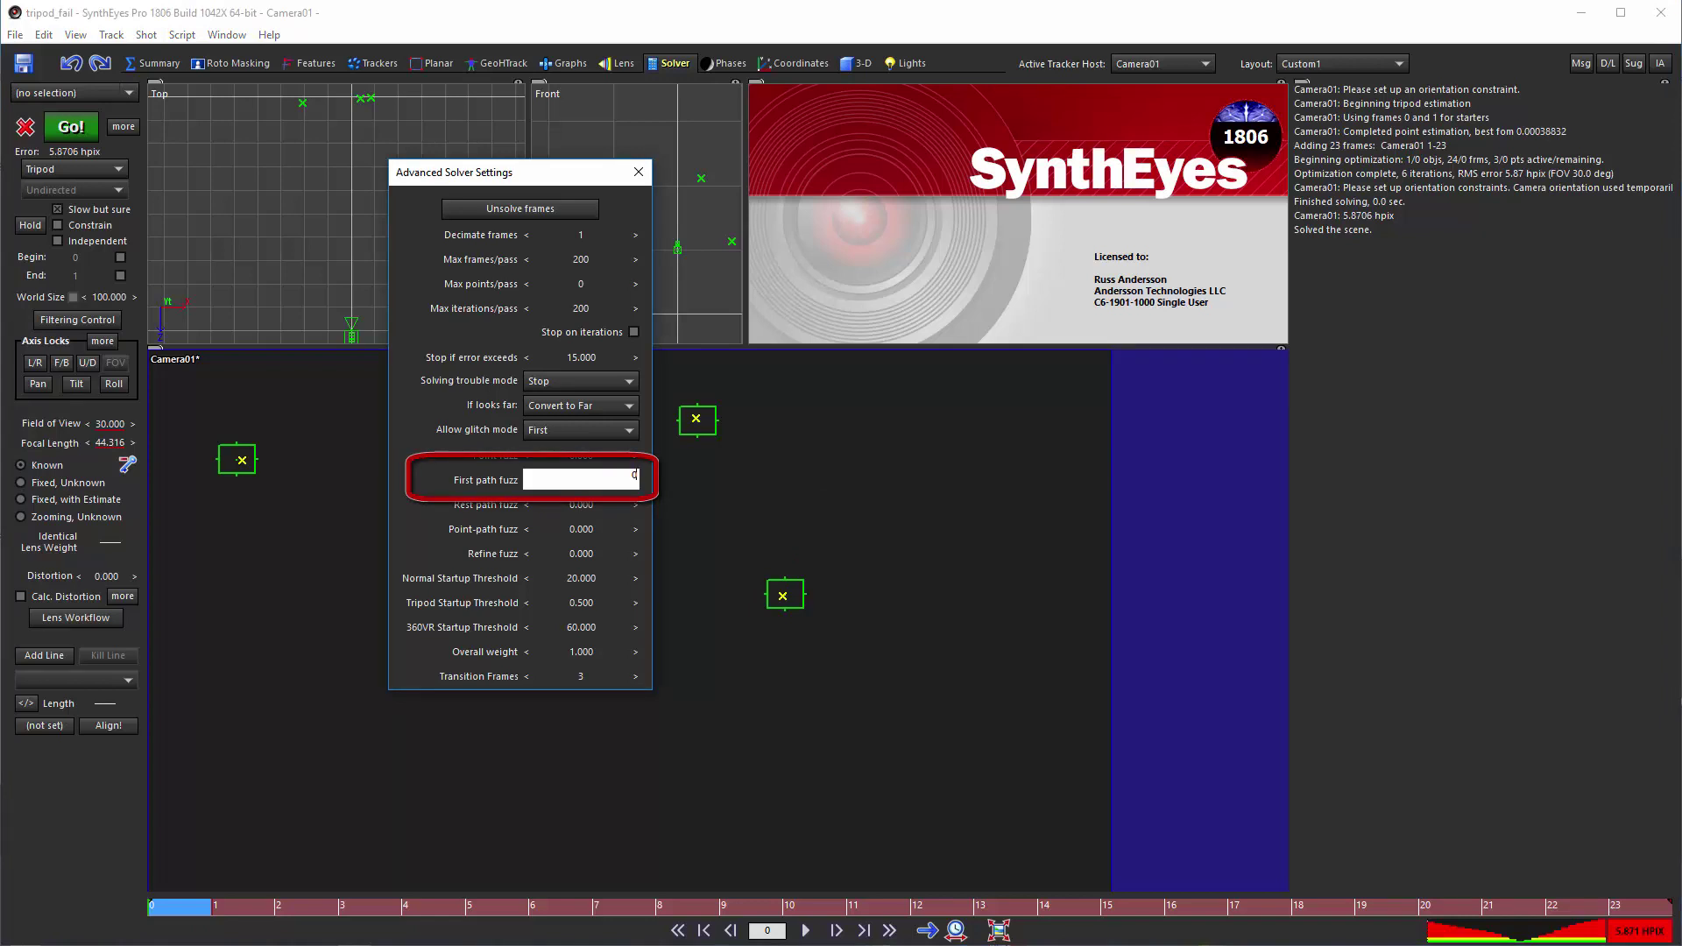
pyautogui.press('Return')
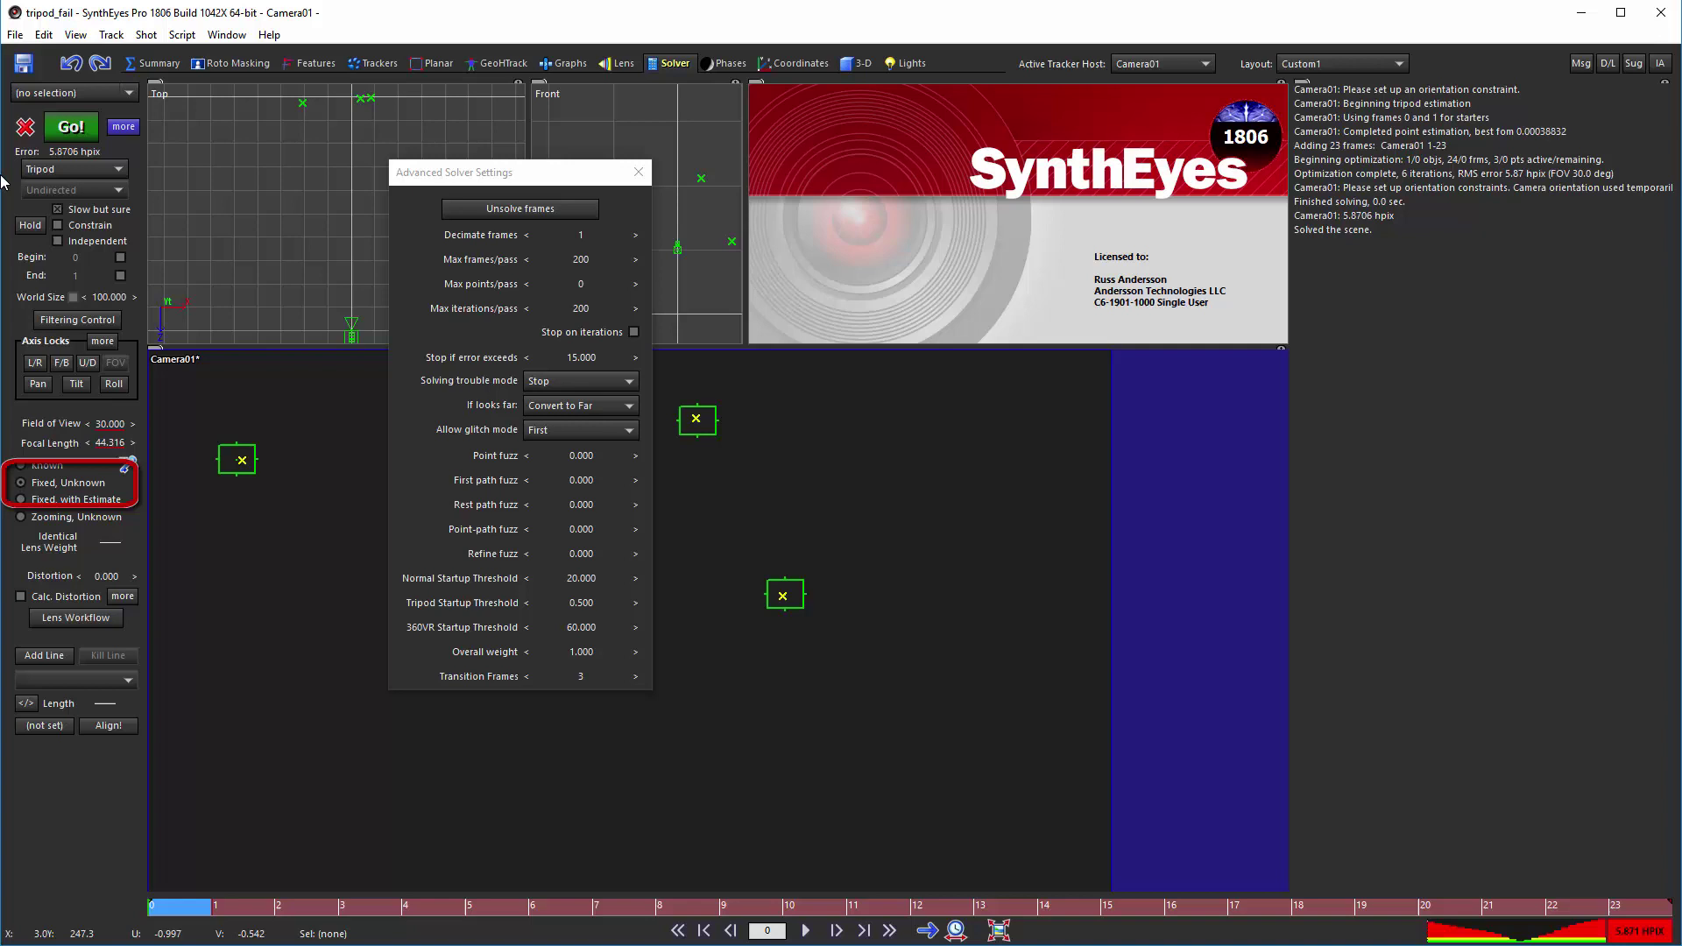
# Make the lens Fixed, Unknown again and re-solve, reaching 9.84 hpix at 17.562 field of view.
pyautogui.click(25, 129)
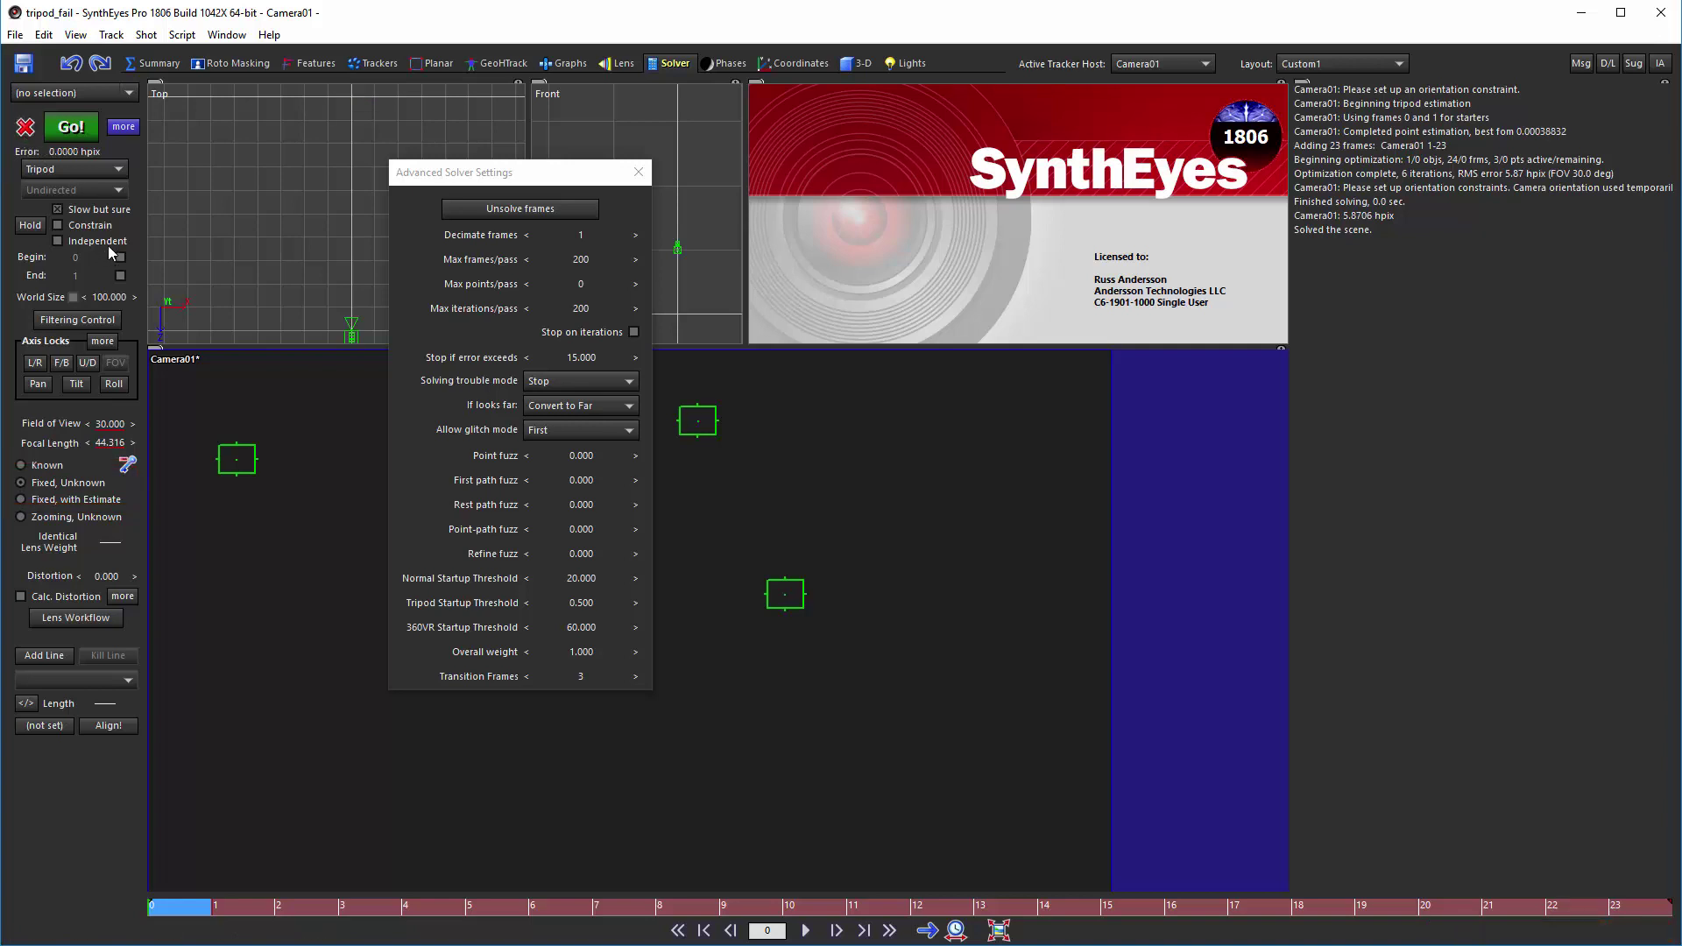
pyautogui.click(79, 136)
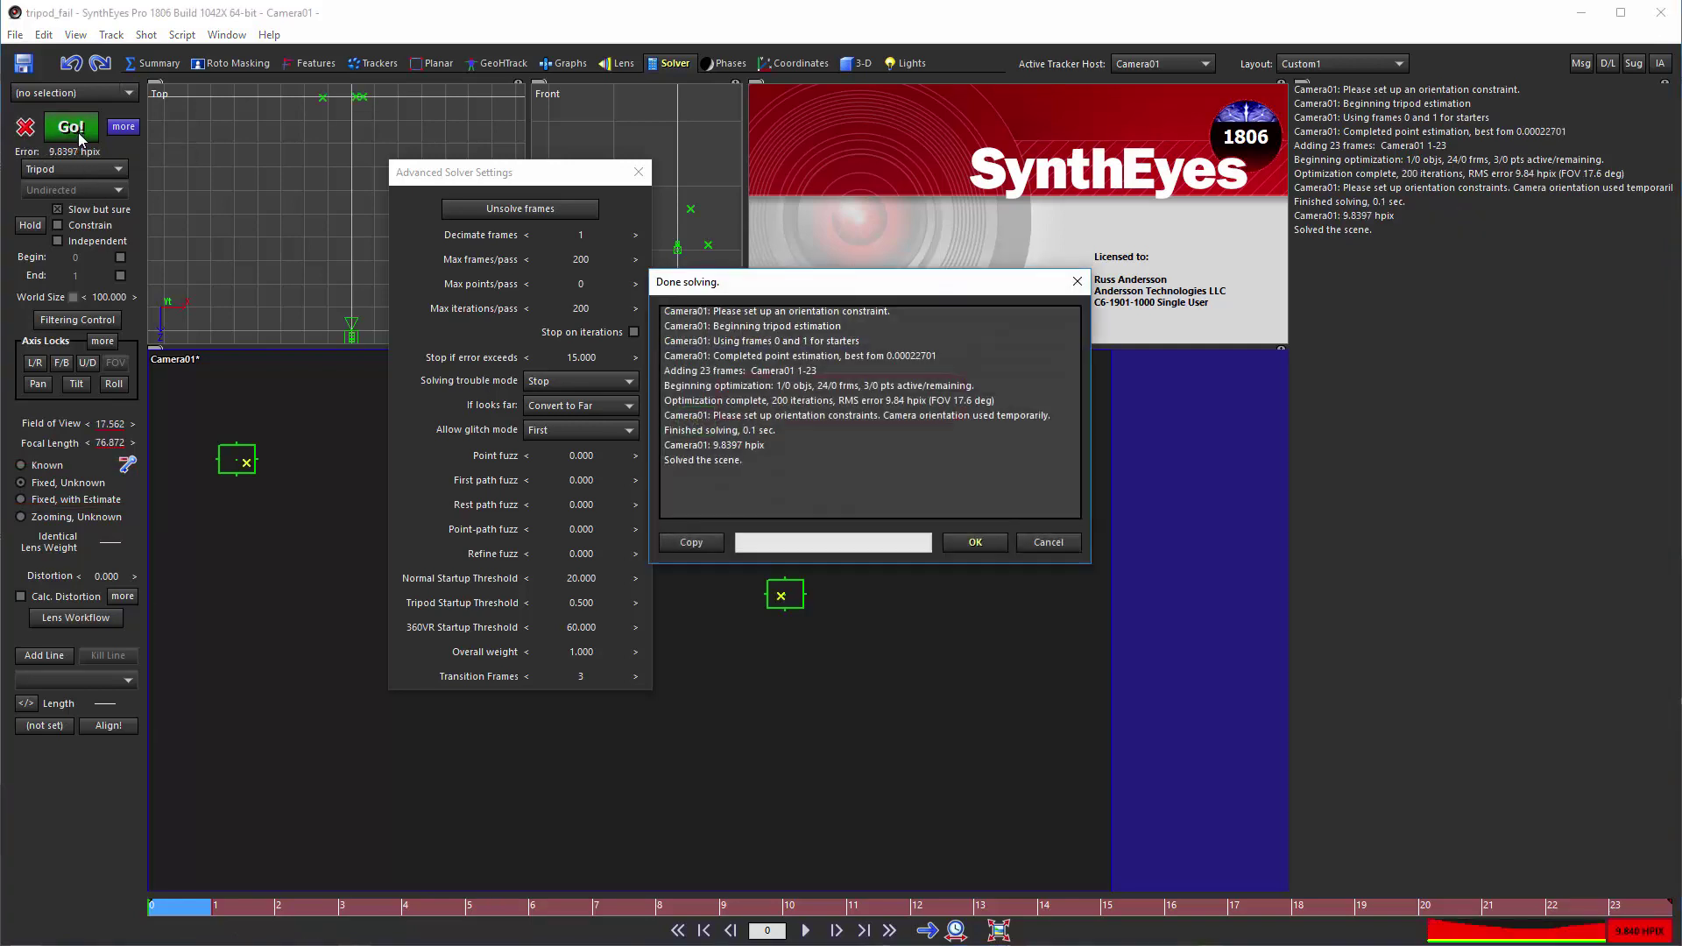
pyautogui.click(976, 542)
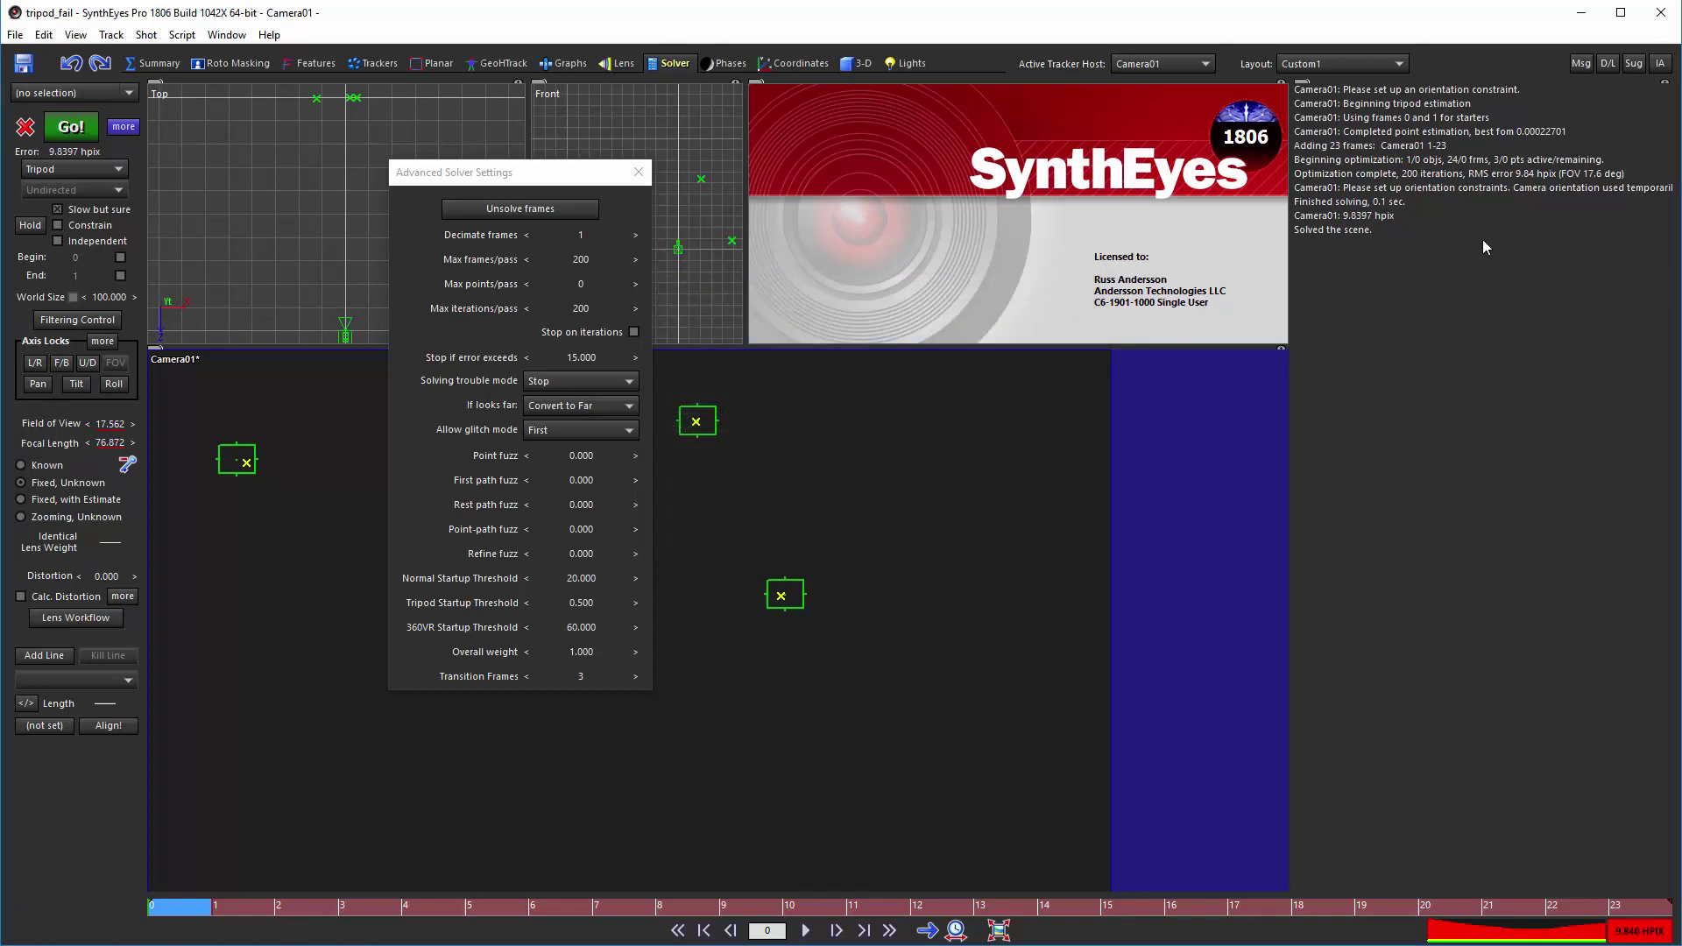
# Switch to a Known 30° lens, declining the FOV copy, and re-solve to 5.87 hpix.
pyautogui.click(50, 466)
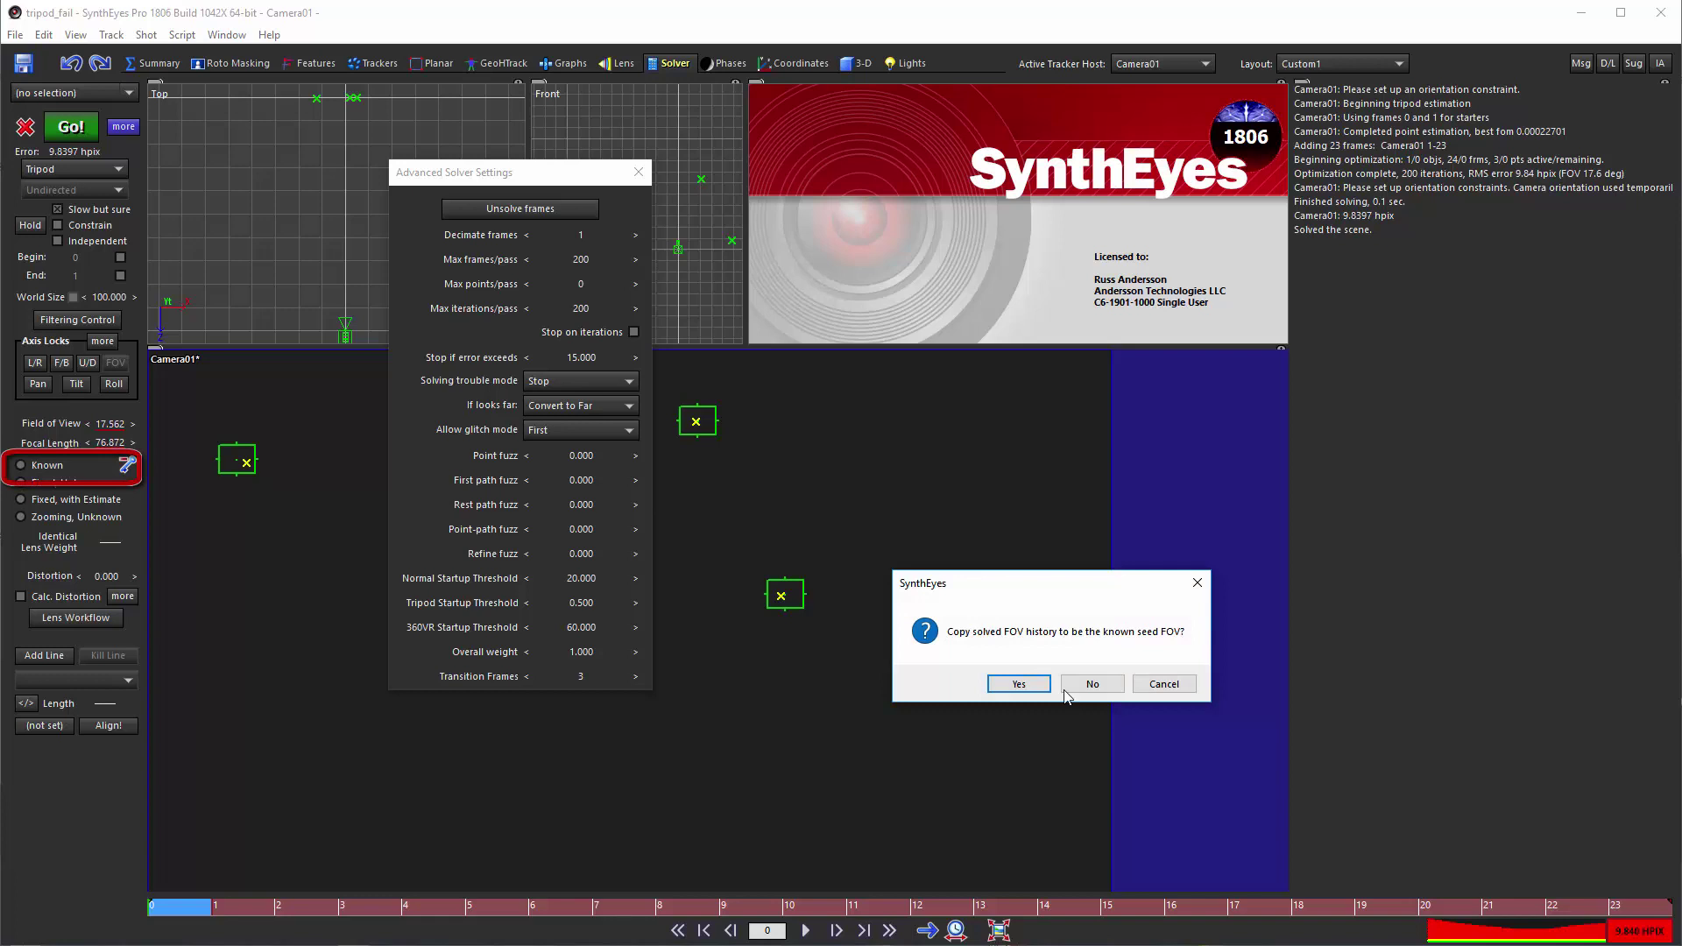
pyautogui.click(1090, 683)
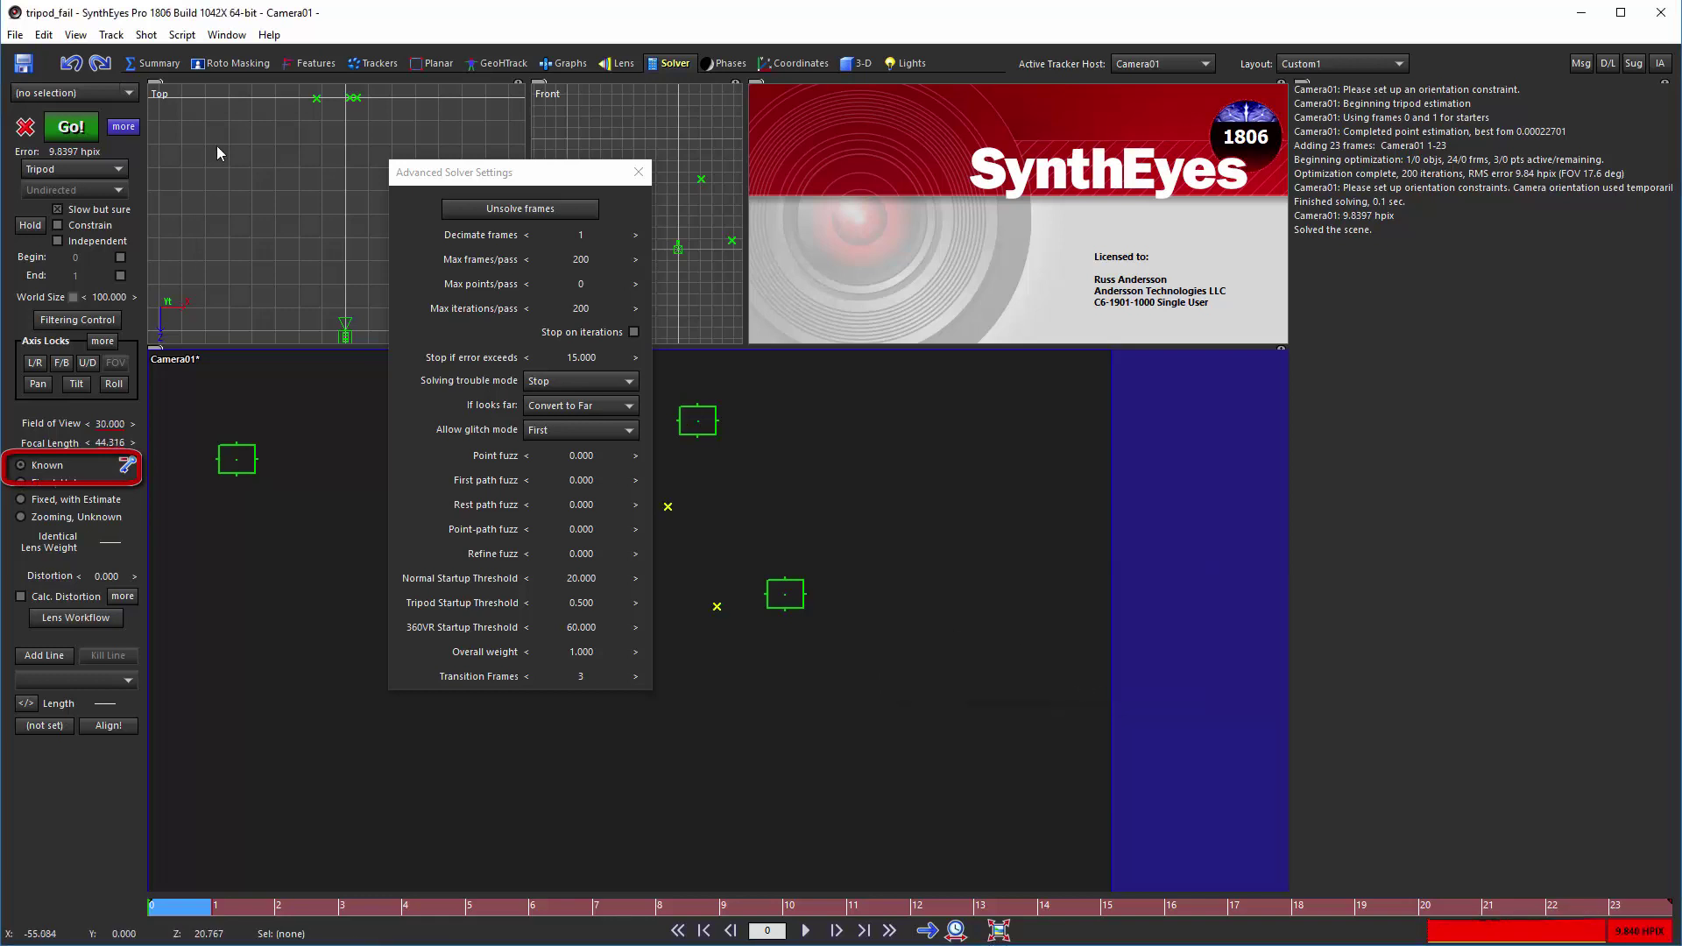
pyautogui.click(83, 128)
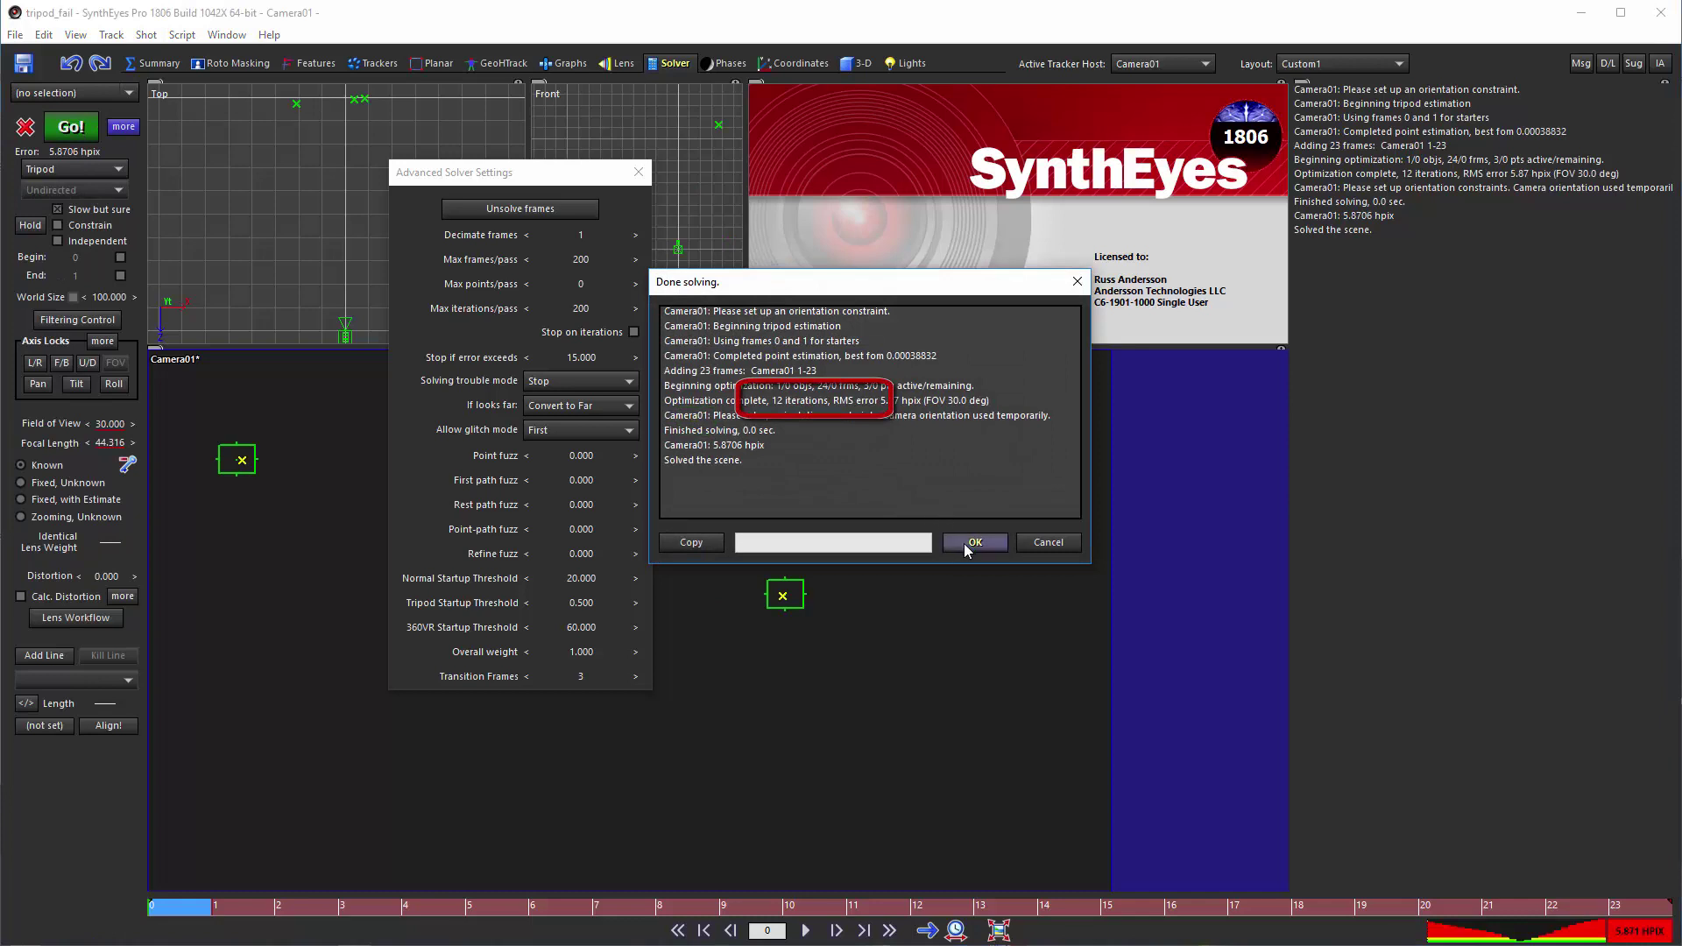
pyautogui.click(973, 543)
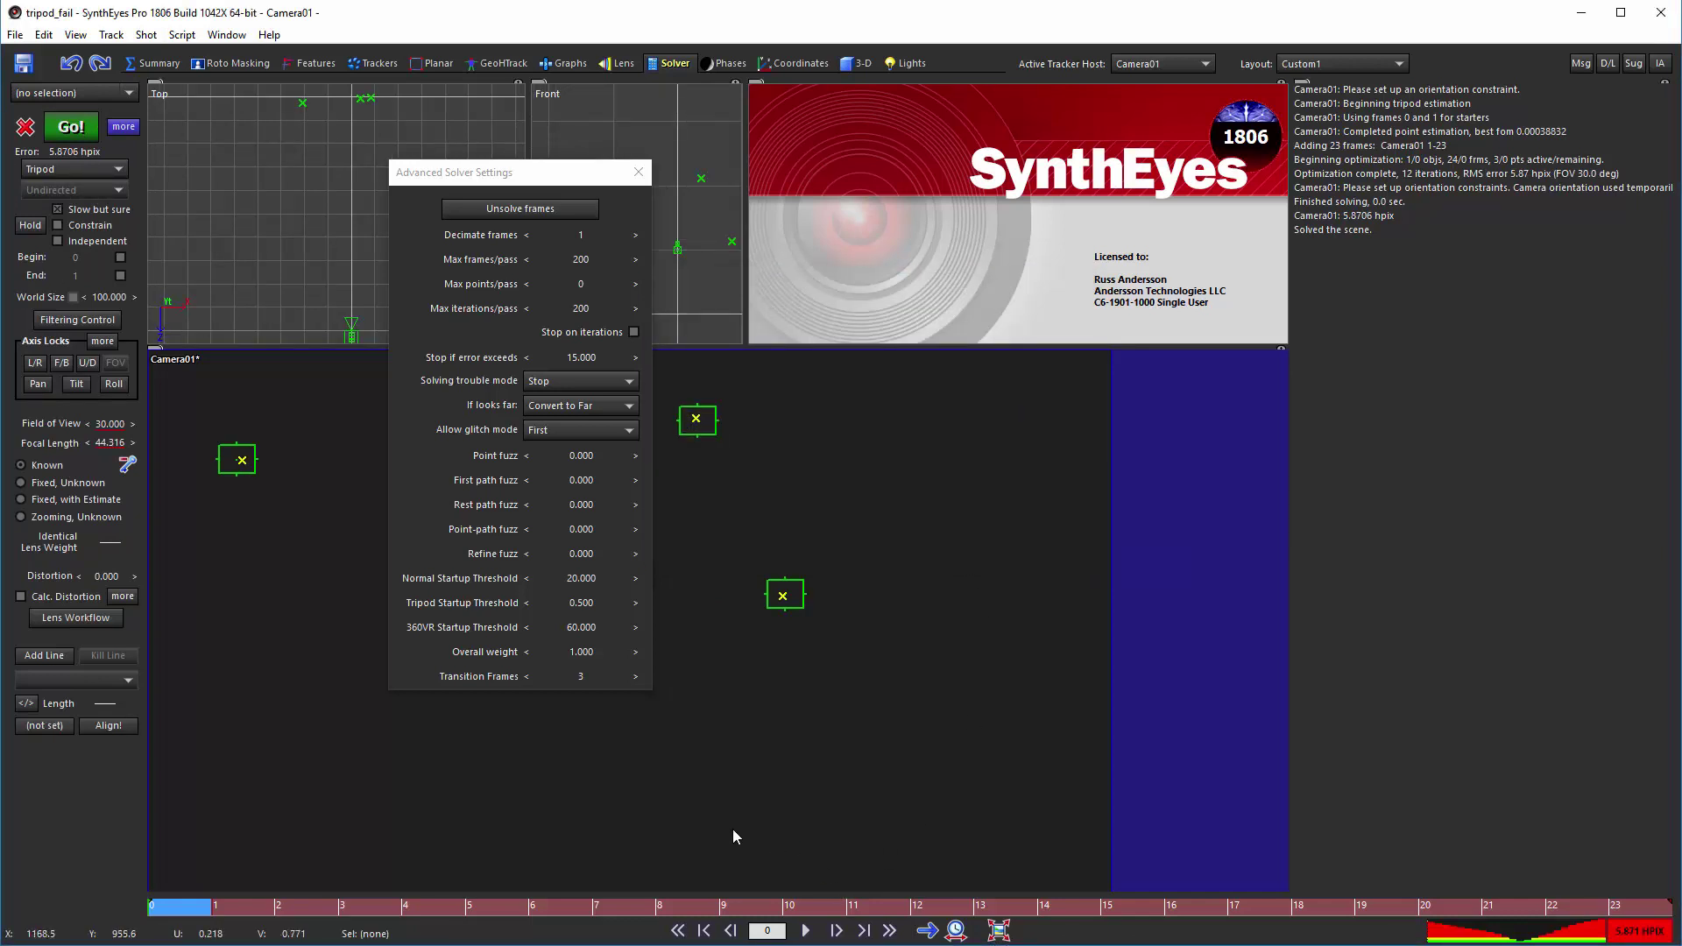
# Restore First path fuzz to 1.000.
pyautogui.doubleClick(582, 480)
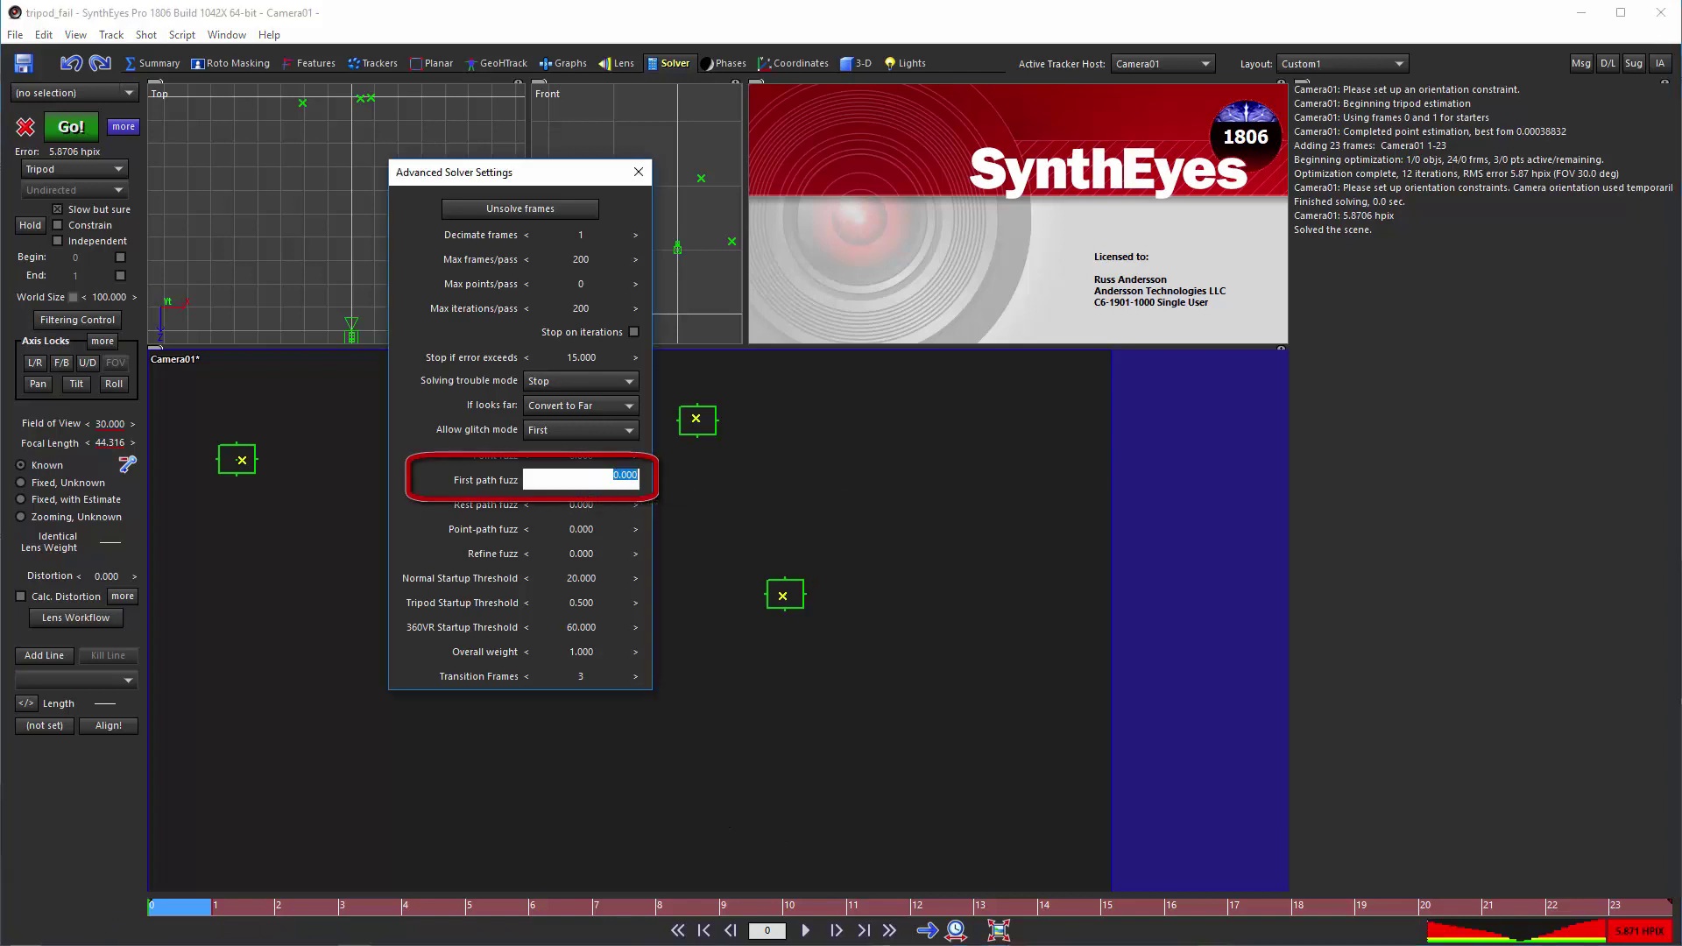
pyautogui.write('1')
pyautogui.press('Return')
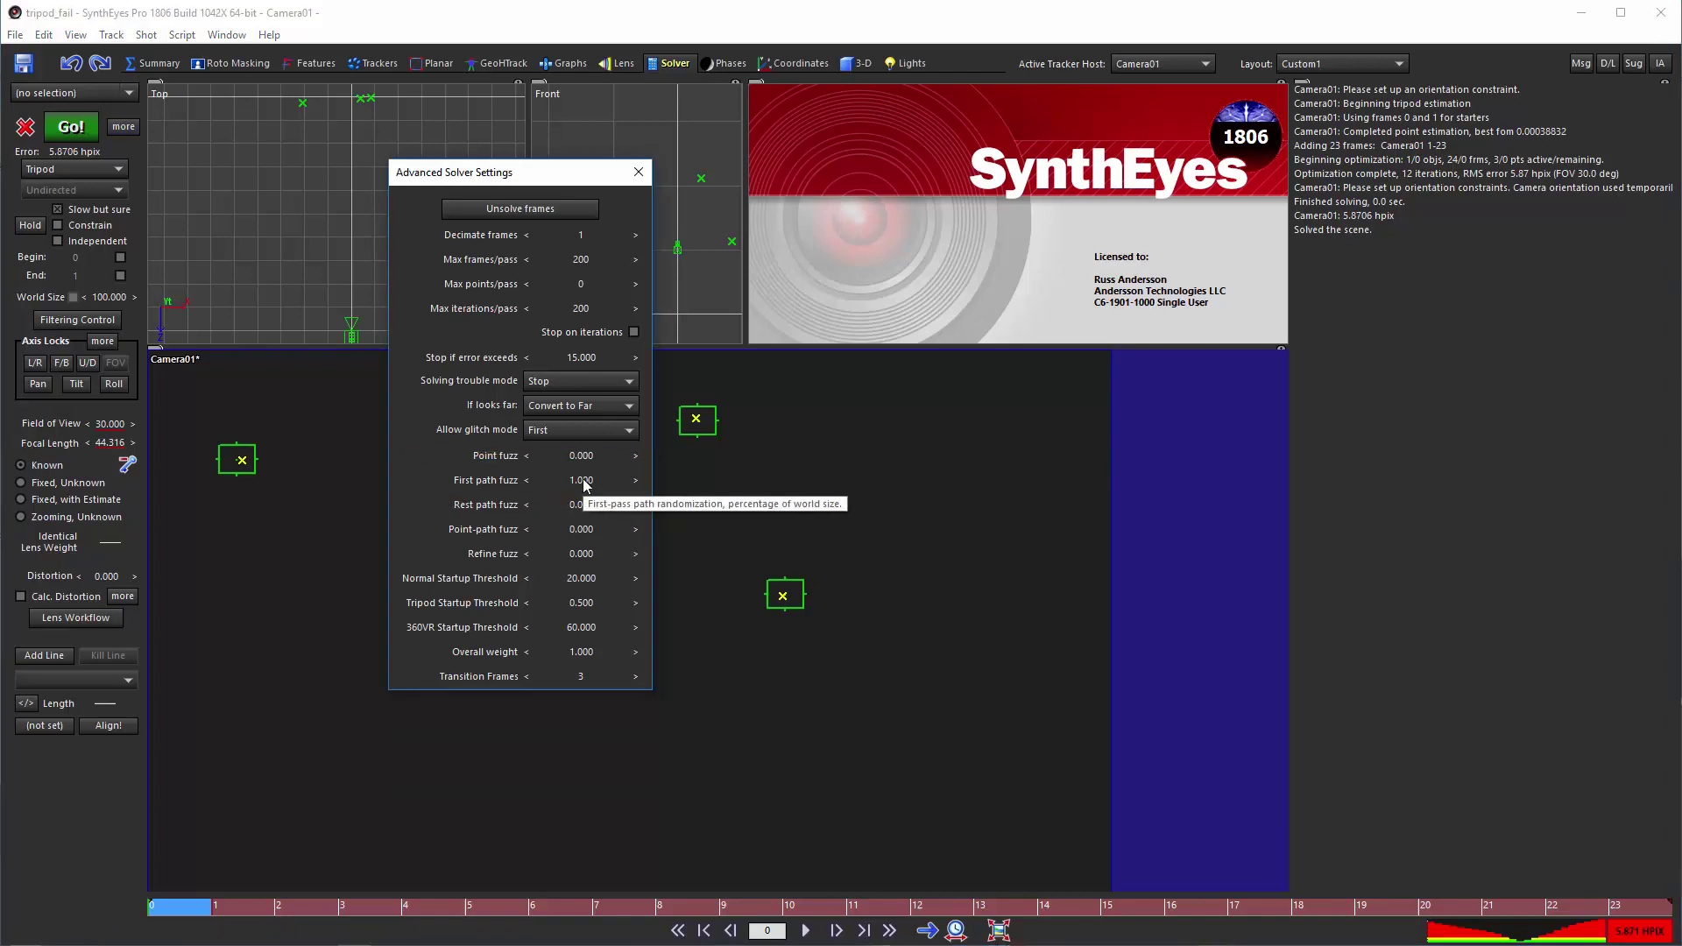
# Re-solve with the known lens, again reaching 5.87 hpix in 6 iterations.
pyautogui.click(173, 188)
pyautogui.click(71, 127)
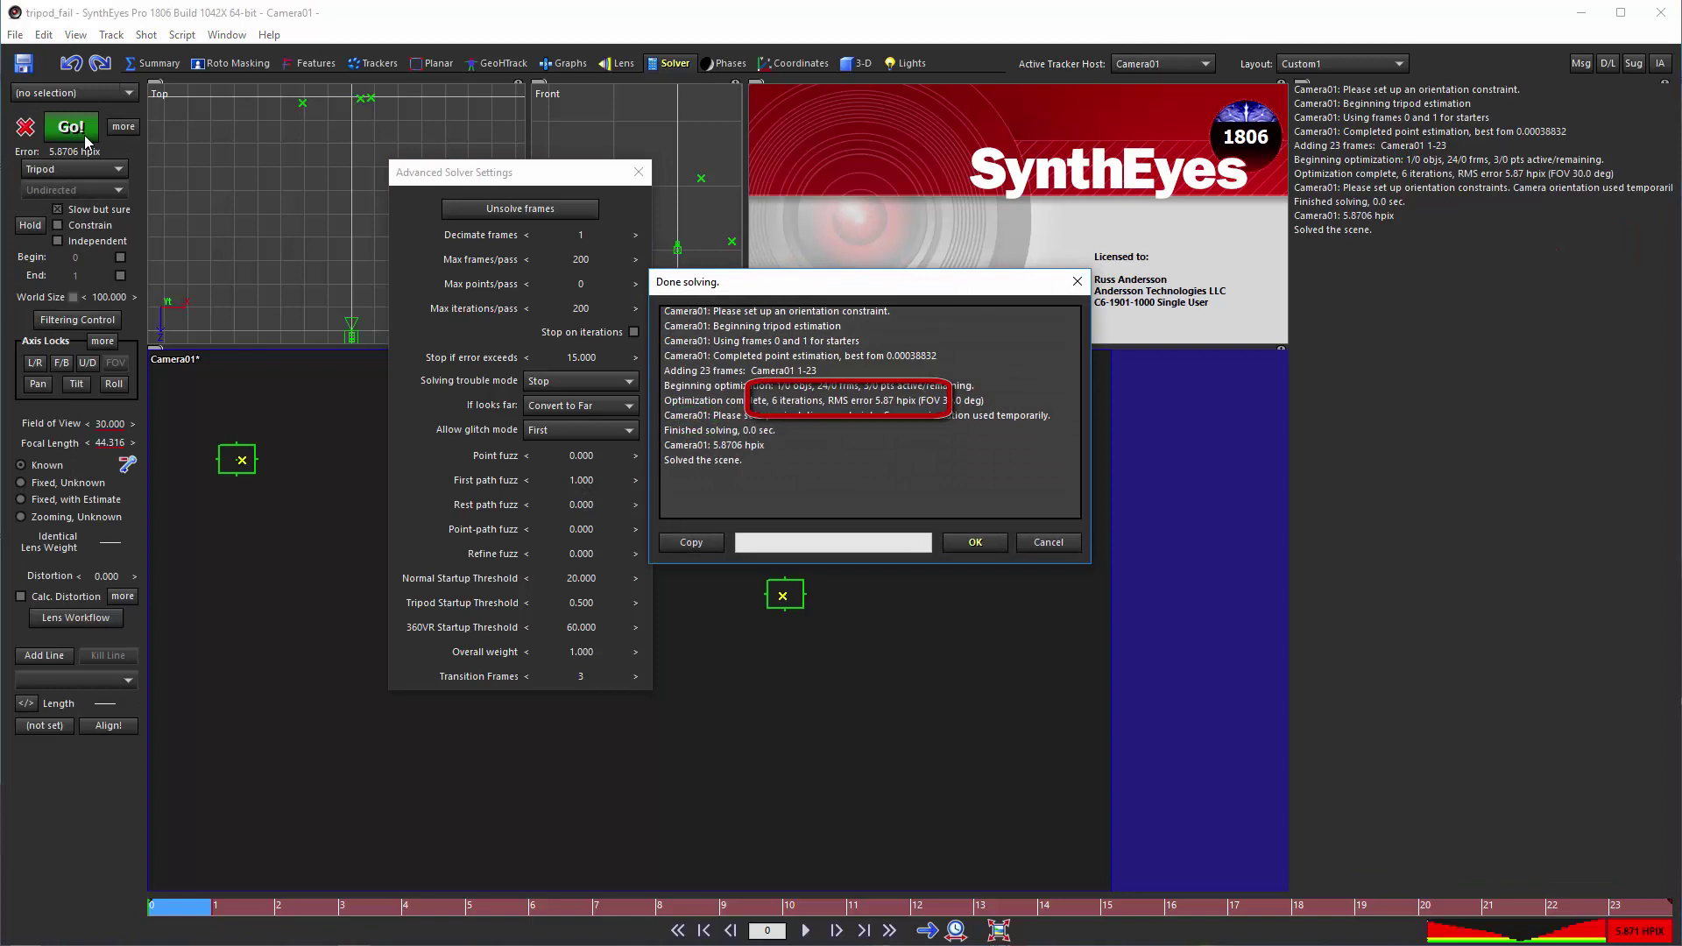
pyautogui.click(976, 543)
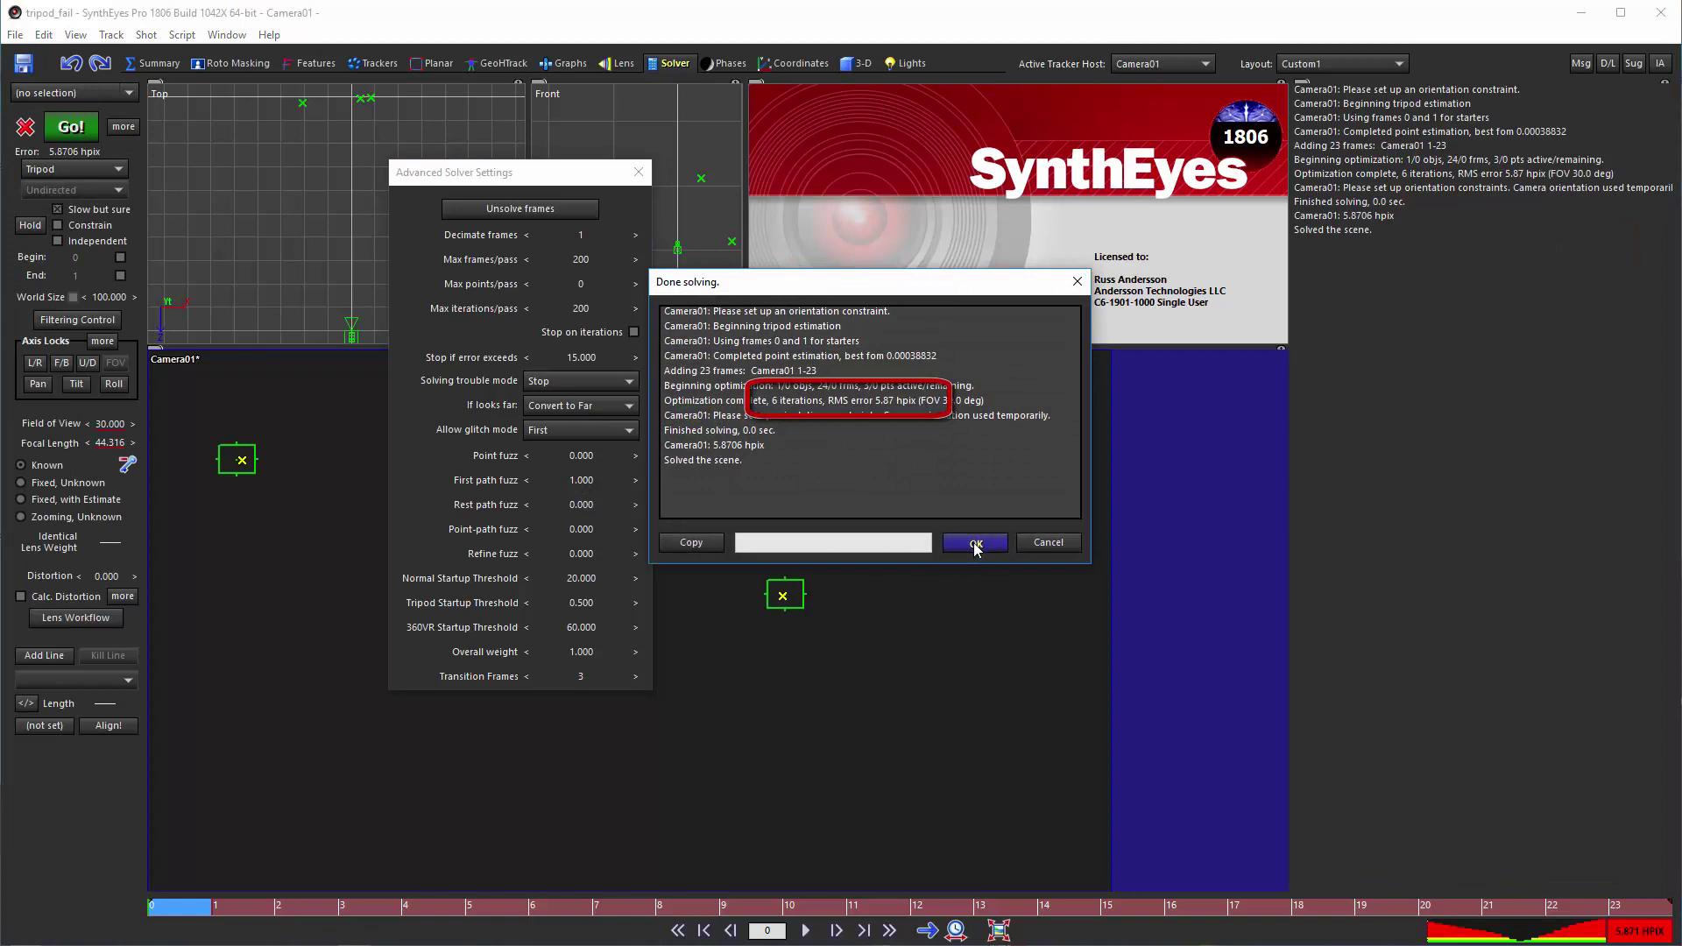